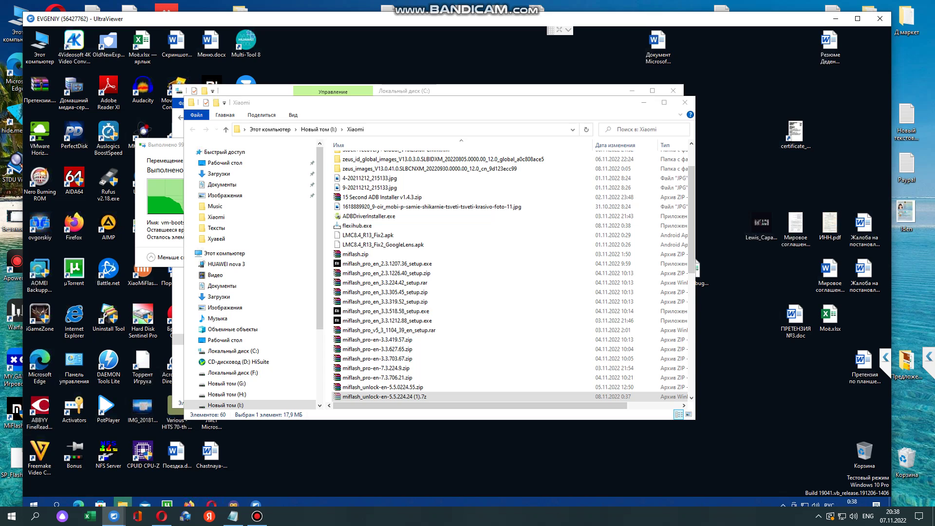
Step: Paste the cut miflash_unlock-en-5.5.224.24 (1).7z archive onto the remote computer's desktop
right_click(723, 366)
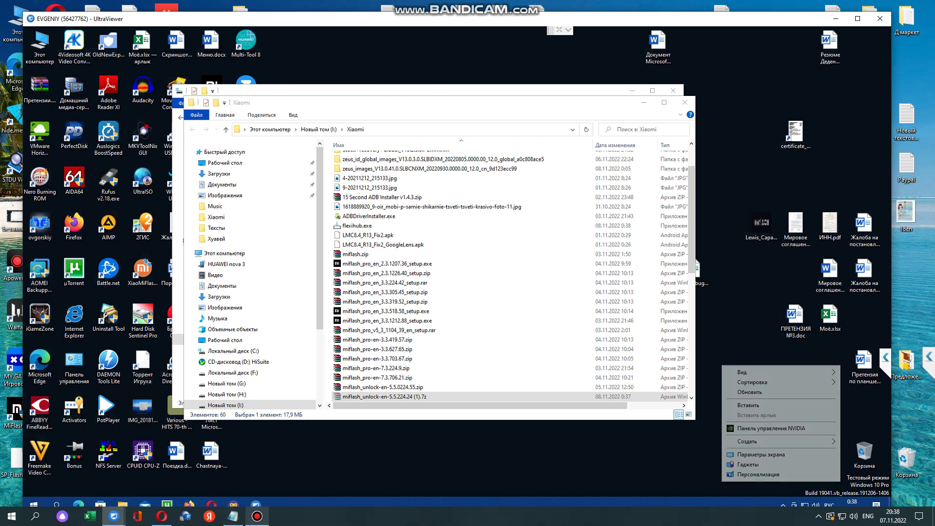
left_click(748, 405)
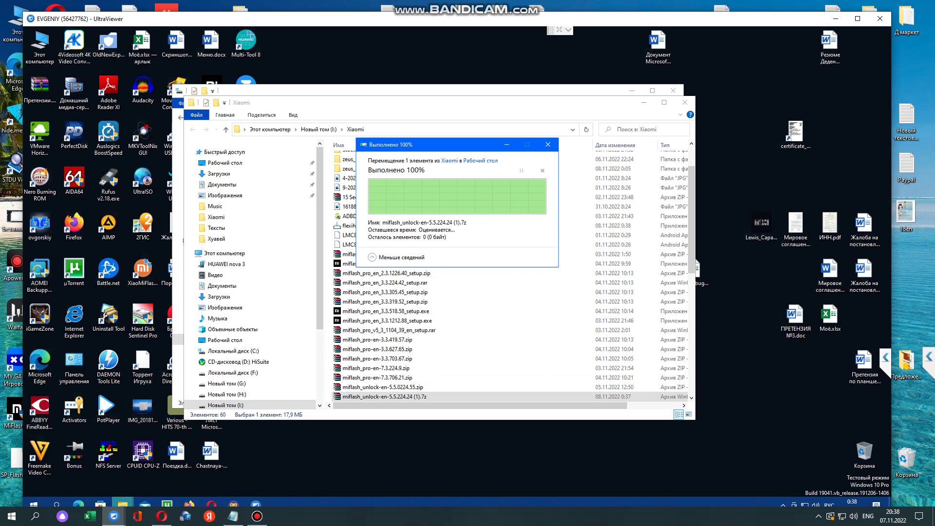
Step: Locate Xiaomi Flash 7.0.rar in the Xiaomi folder by way of the browser's list of downloaded files
scroll(356, 169, "up", 2)
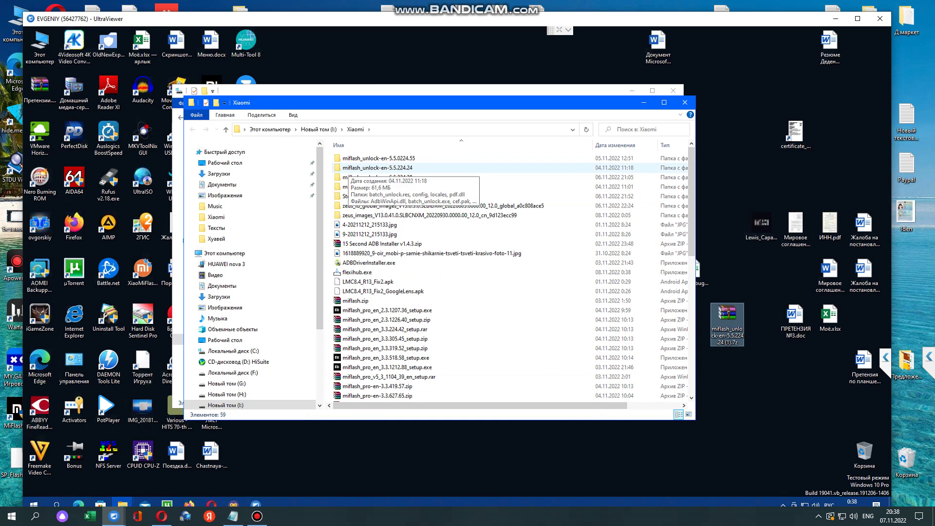
scroll(360, 229, "down", 3)
scroll(375, 312, "down", 8)
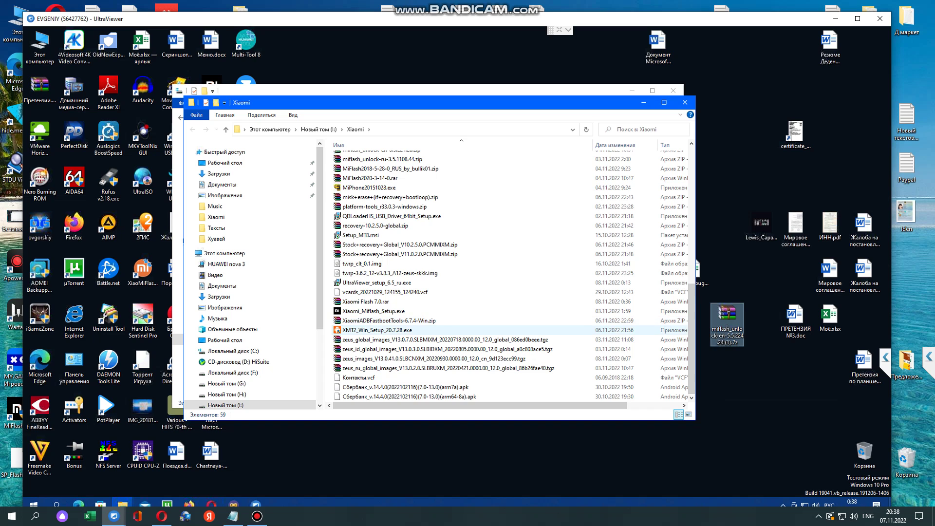
scroll(375, 330, "up", 2)
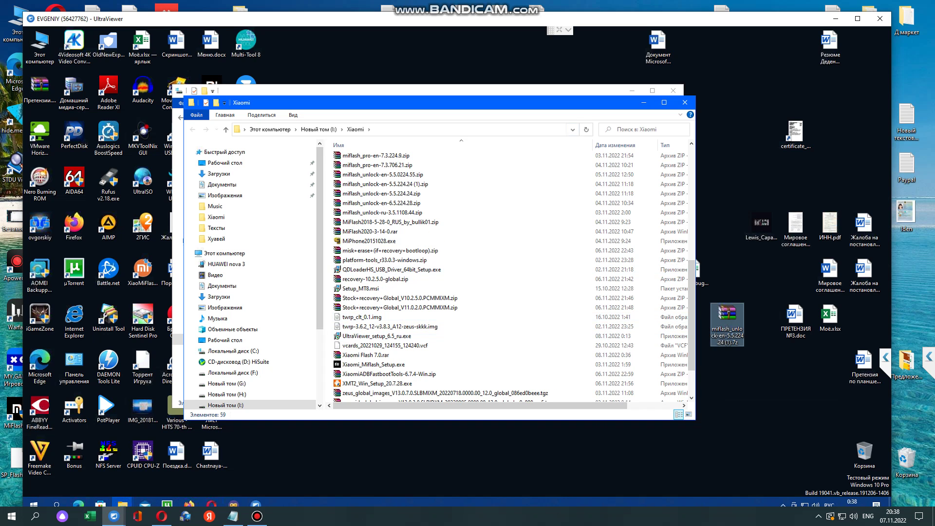
left_click(643, 102)
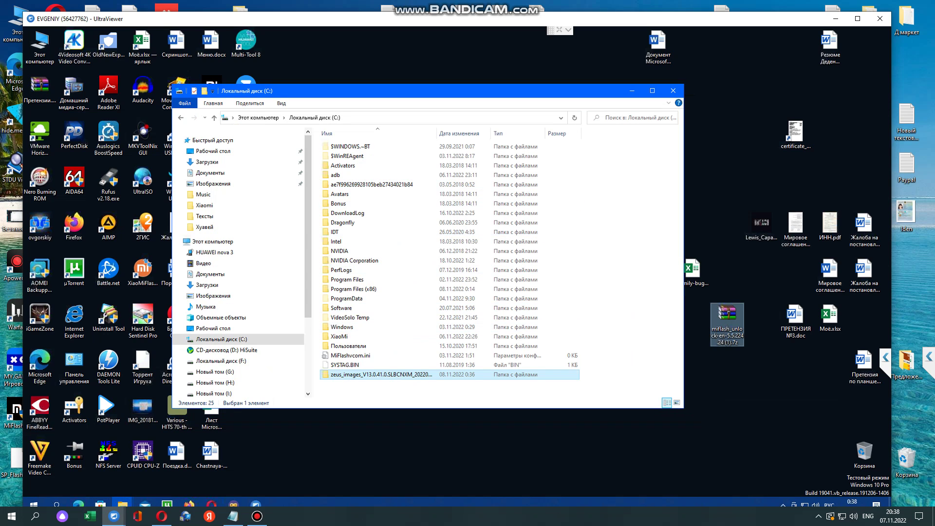
left_click(211, 504)
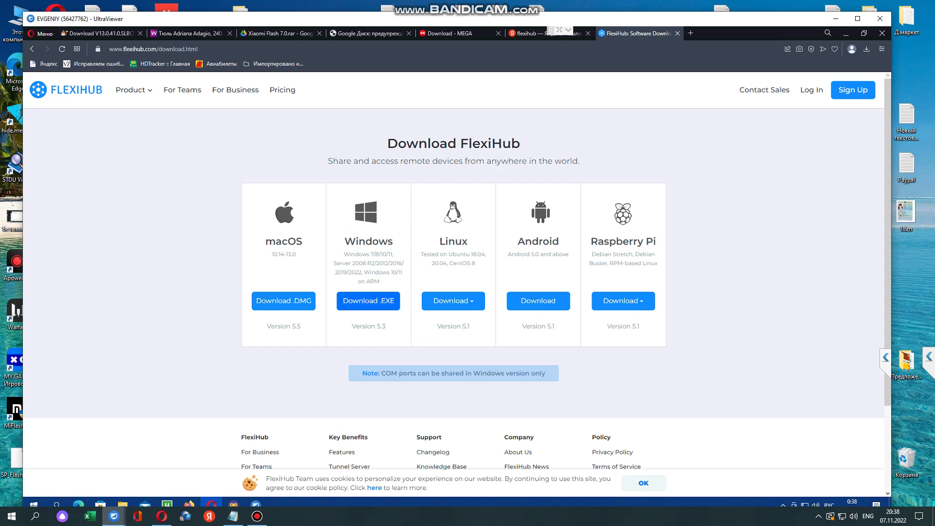
left_click(867, 48)
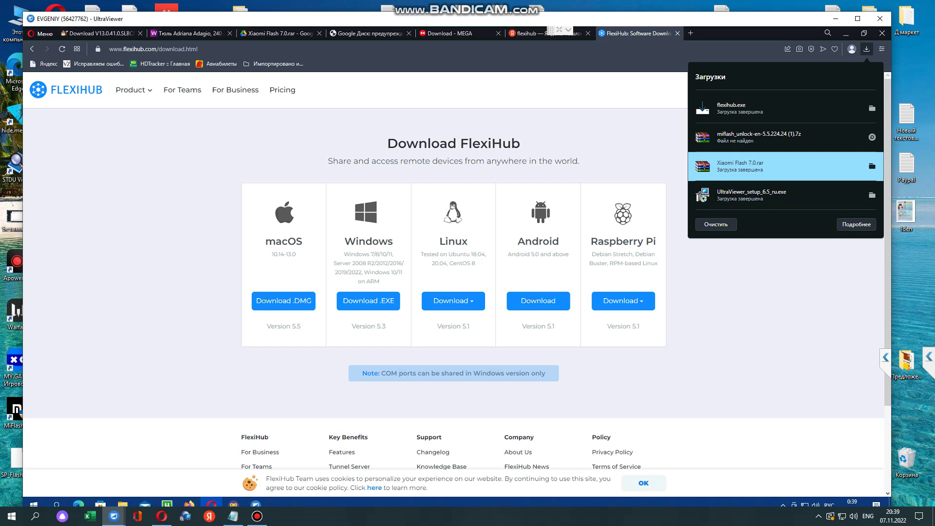
left_click(871, 166)
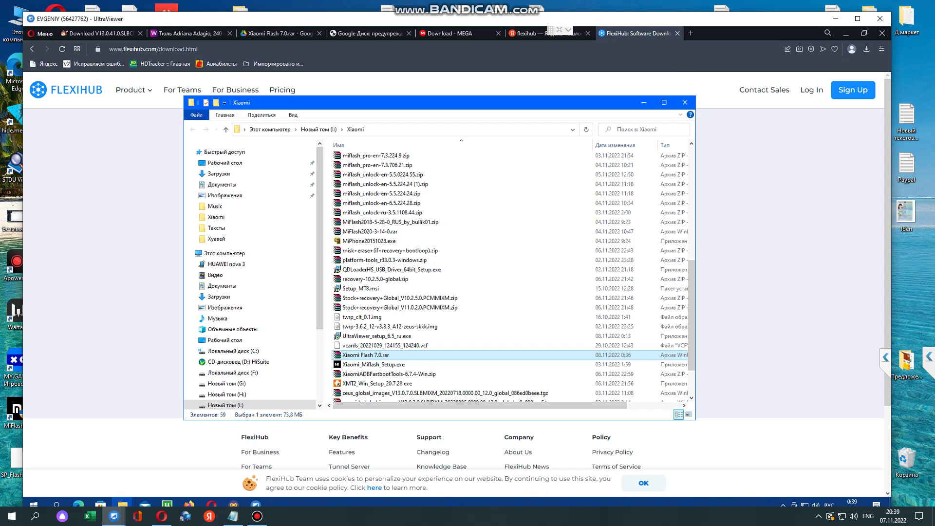
Step: Move Xiaomi Flash 7.0.rar from the Xiaomi folder to the remote desktop and close both open folder windows
right_click(430, 355)
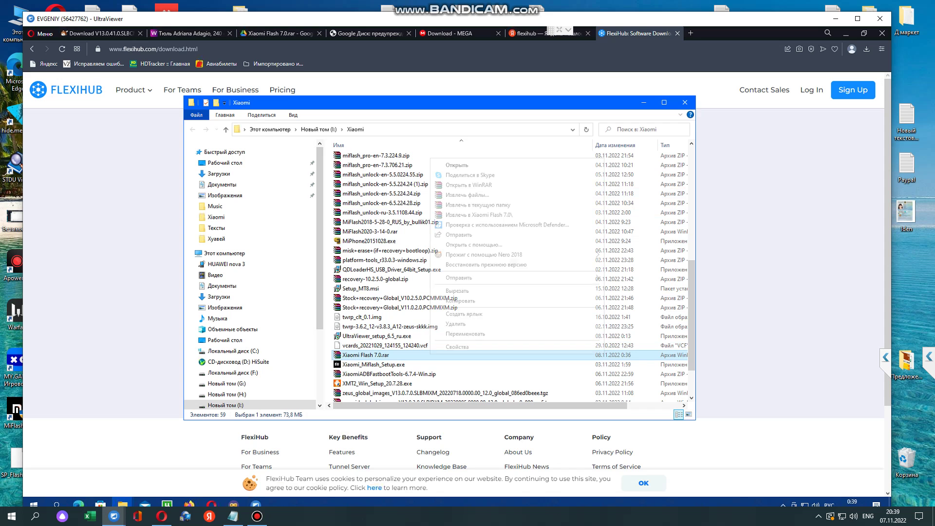
left_click(458, 291)
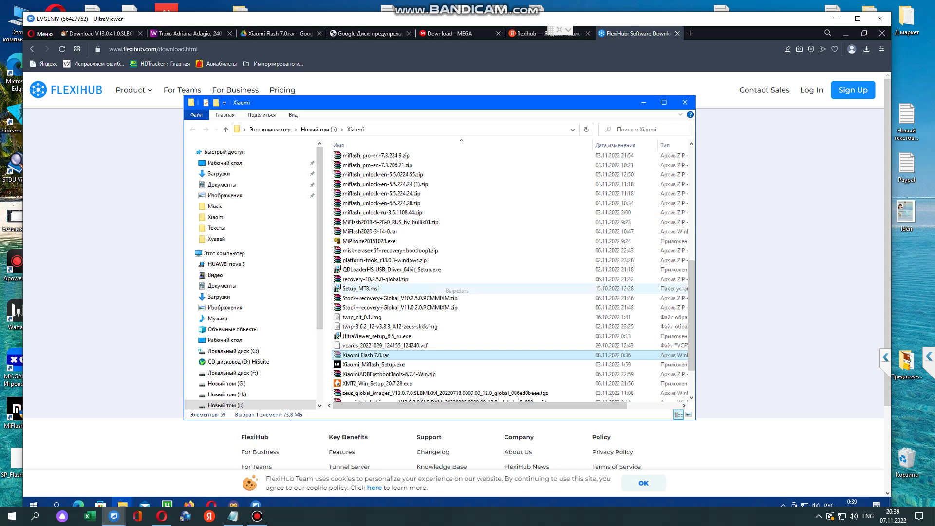
left_click(846, 33)
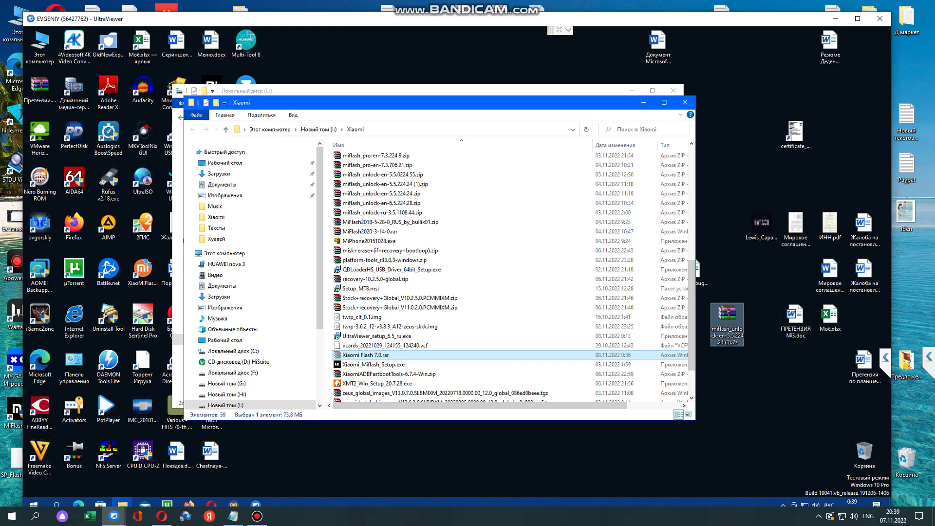
right_click(742, 245)
left_click(768, 284)
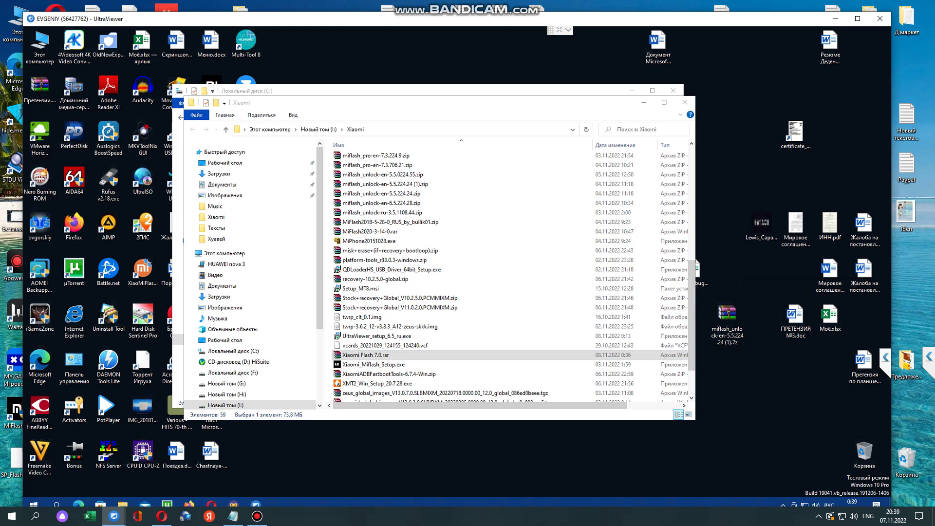
left_click(684, 103)
left_click(672, 90)
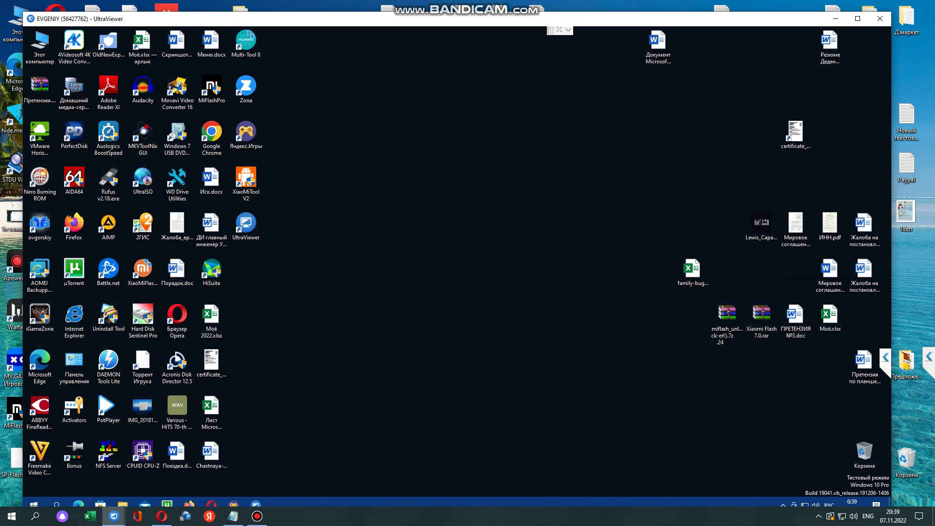
Step: Extract the miflash_unlock-en-5.5.224.24 (1).7z archive into a folder of the same name on the desktop
right_click(636, 104)
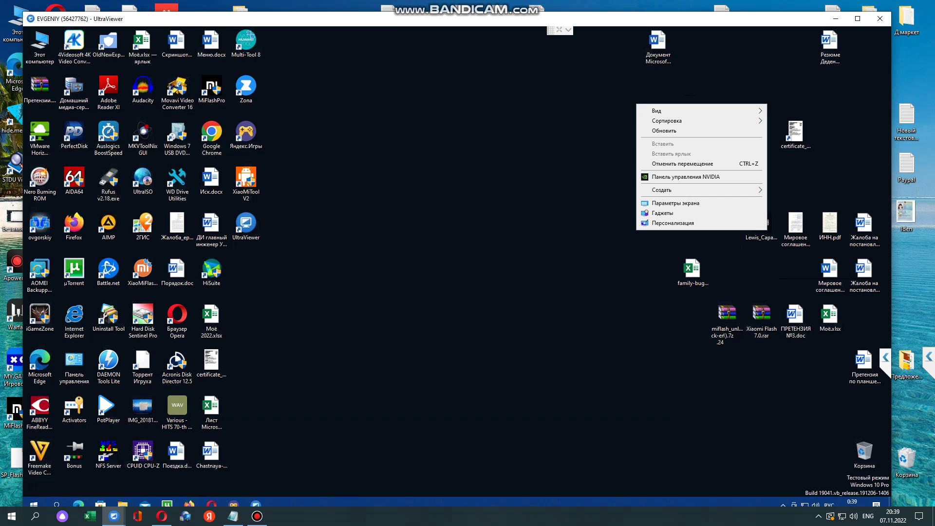
left_click(728, 323)
right_click(727, 317)
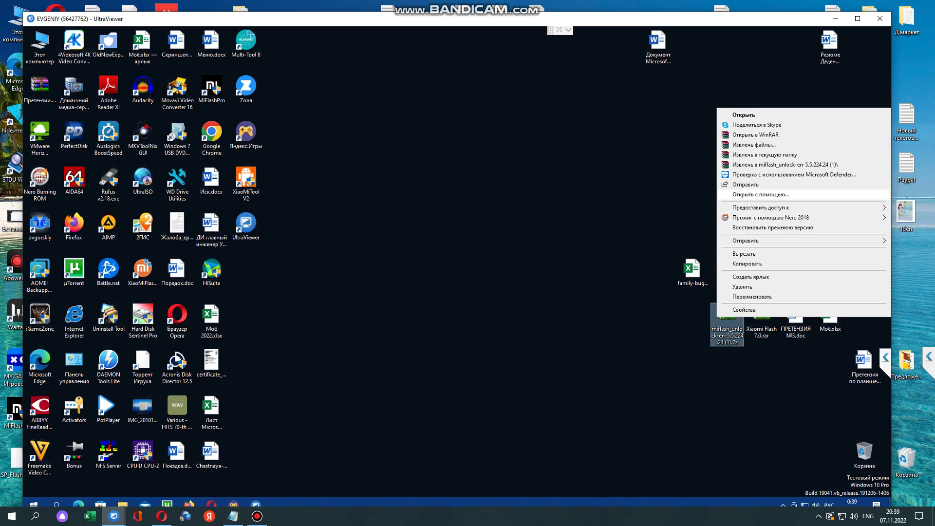
left_click(754, 145)
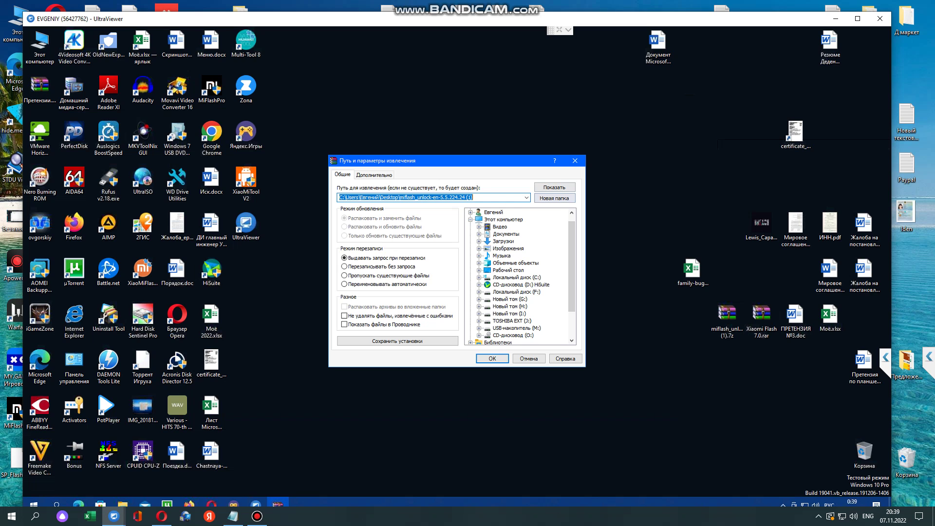
left_click(492, 359)
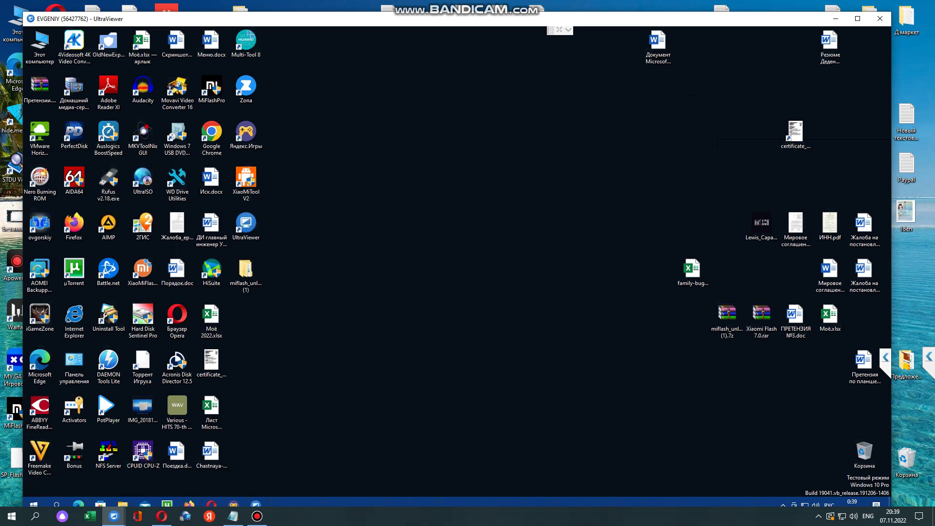
Step: Launch batch_unlock.exe from the extracted miflash_unlock folder, declining the version update, and minimize the Unlock Tool window
double_click(246, 270)
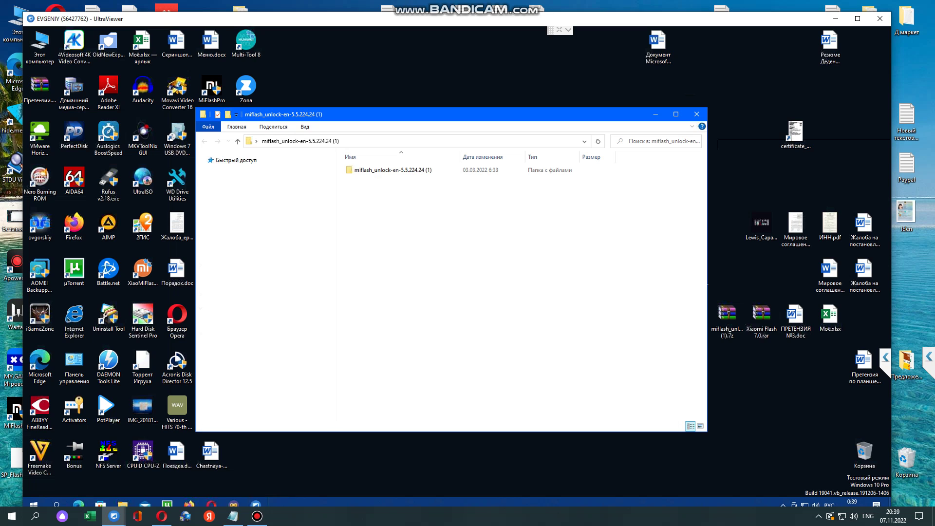
double_click(392, 170)
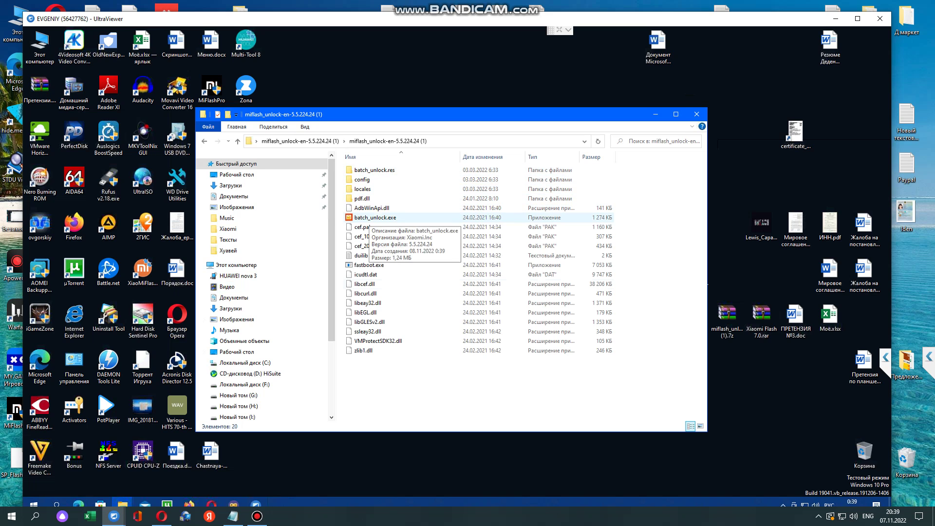
left_click(374, 217)
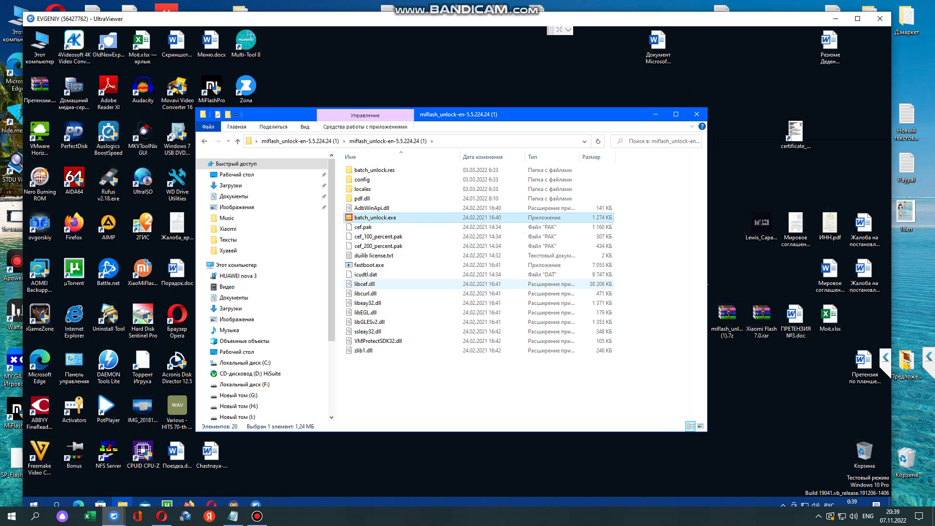
key("Return")
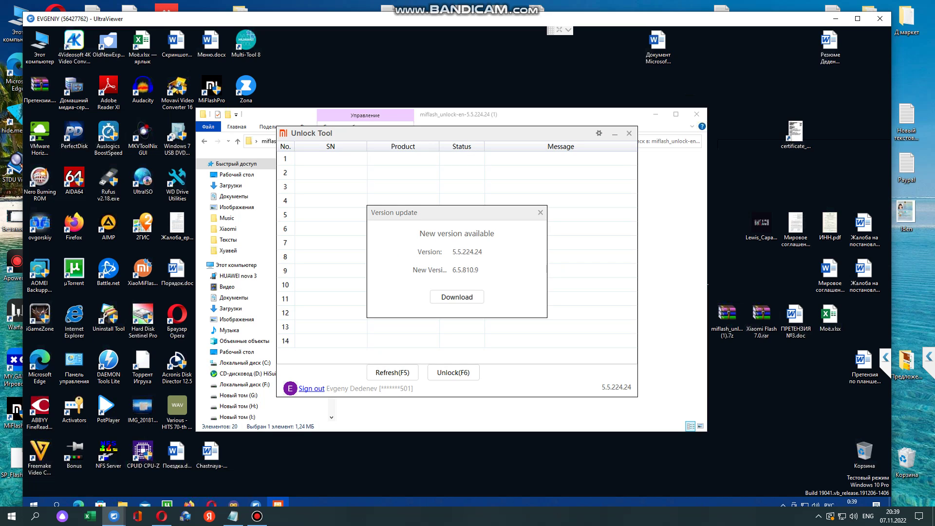
left_click(540, 213)
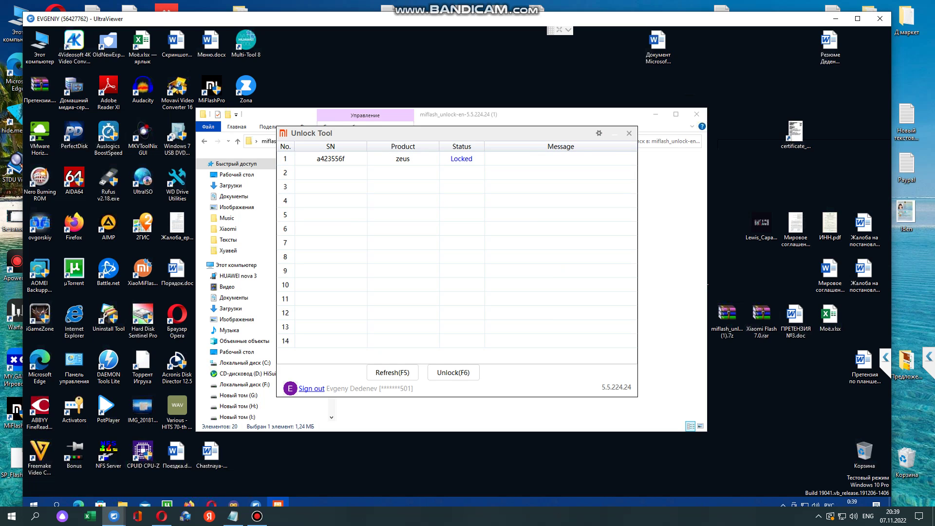
left_click(615, 134)
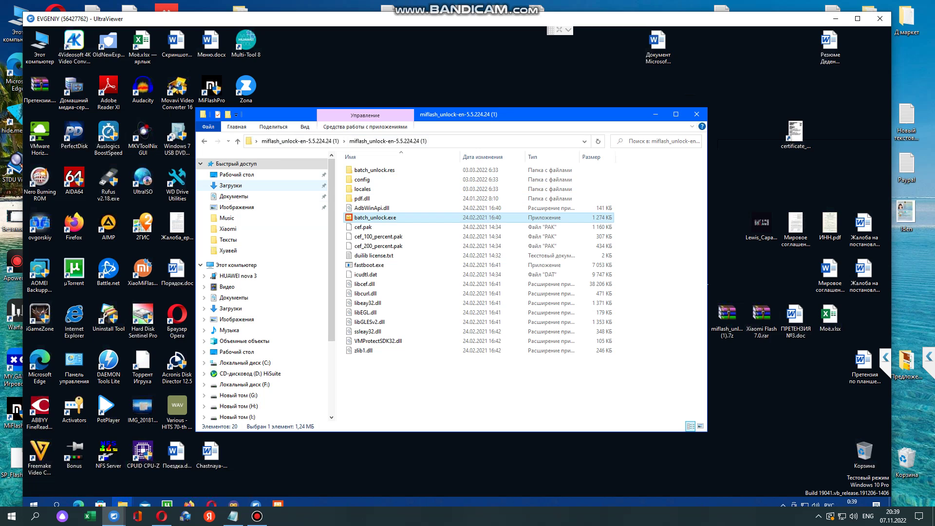
Step: Start the downloaded flexihub.exe installer from the browser's downloads and minimize the browser window
left_click(230, 185)
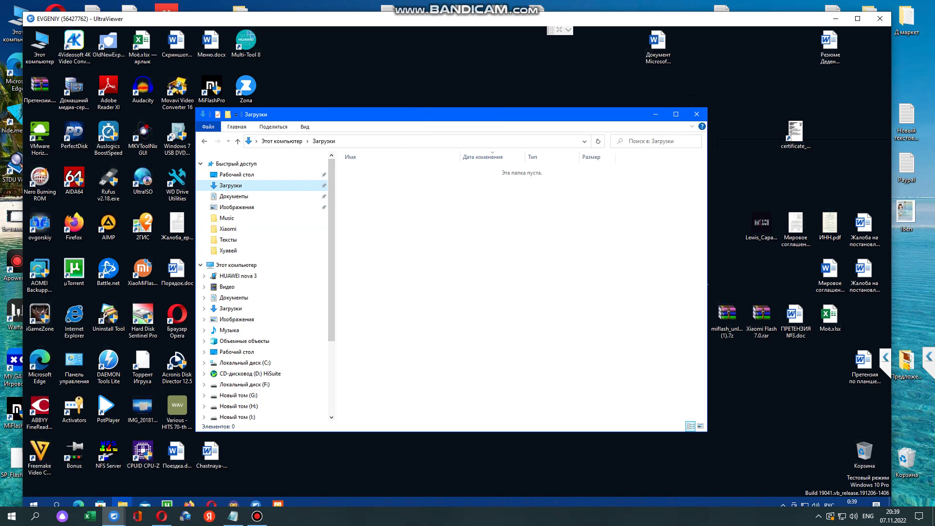
left_click(211, 503)
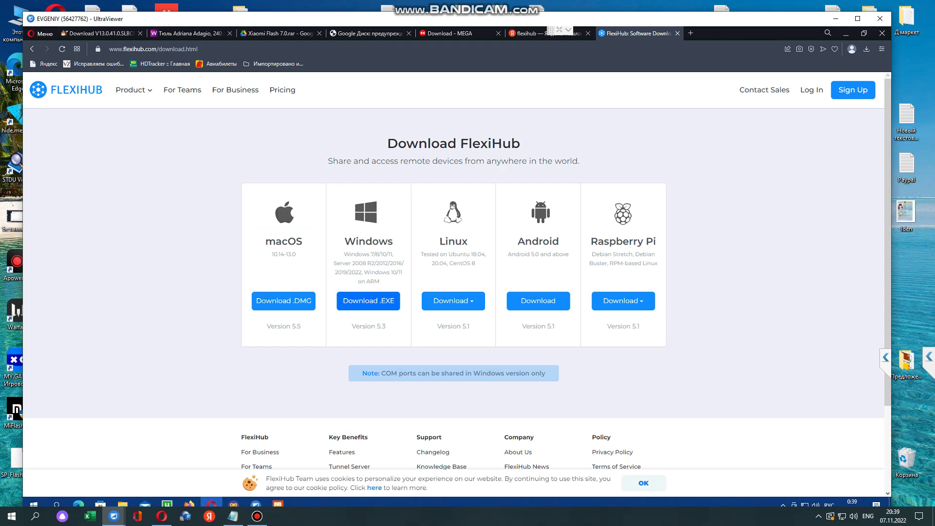
left_click(866, 49)
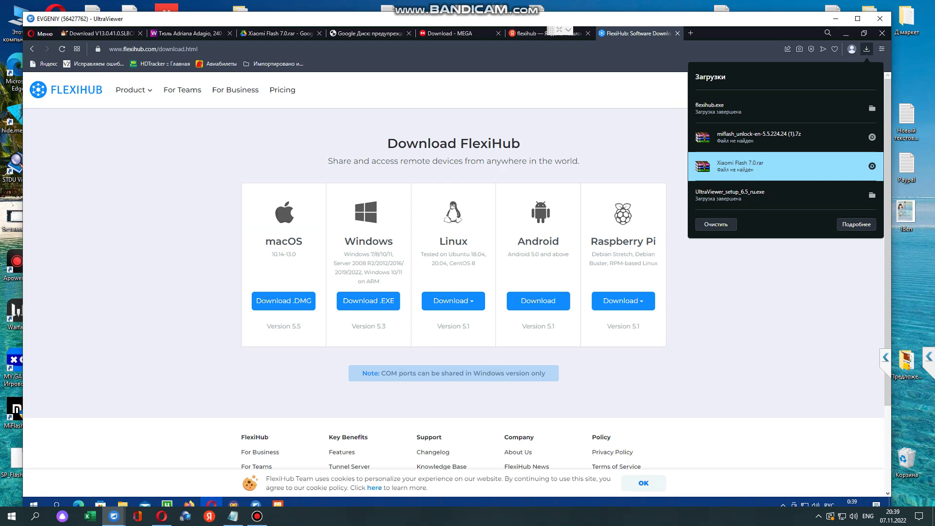
left_click(786, 109)
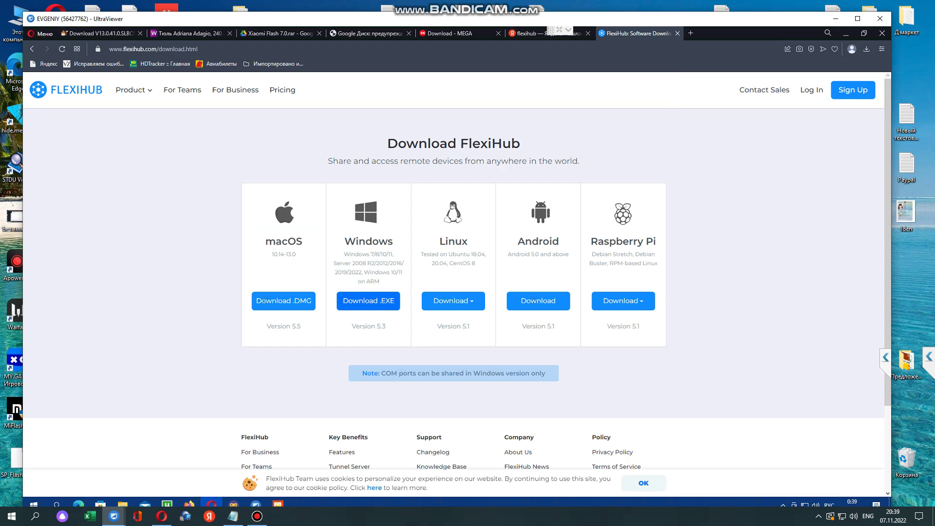
left_click(487, 275)
left_click(847, 33)
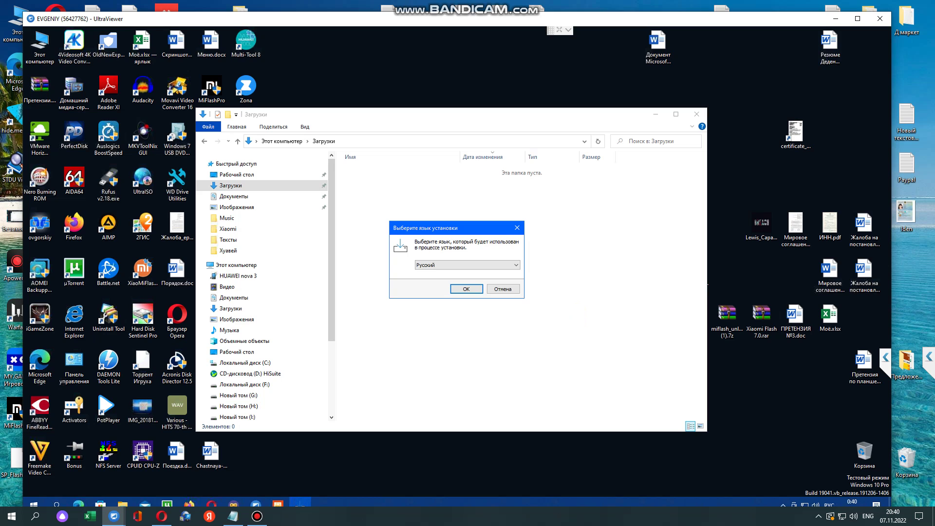
Step: Install FlexiHub in Russian to the default folder with a desktop shortcut, launch it, and minimize the Downloads folder window
key("Return")
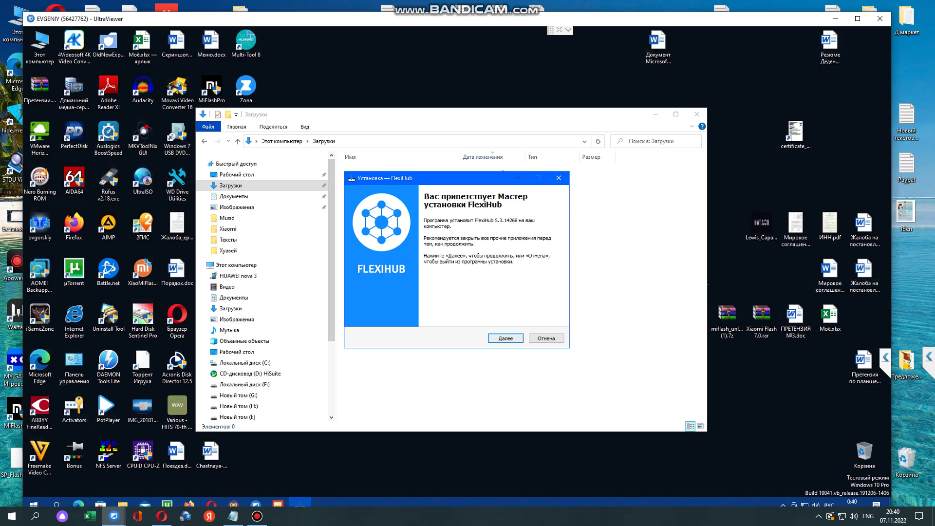
key("Return")
key("Return")
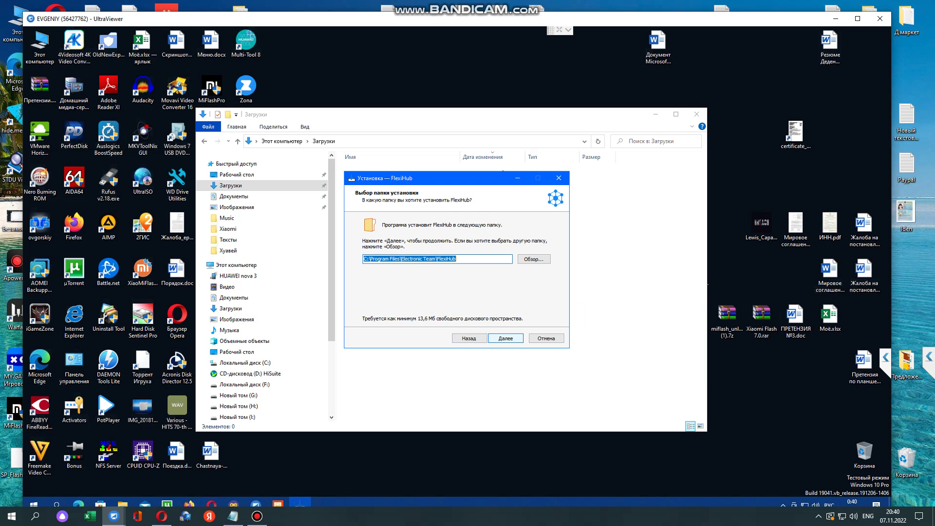
key("Return")
key("Return")
key("Return")
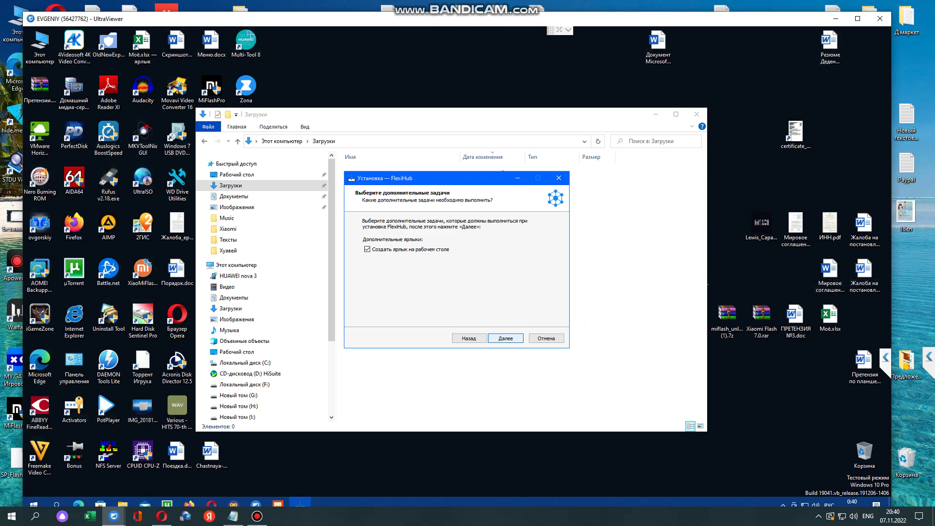
key("Return")
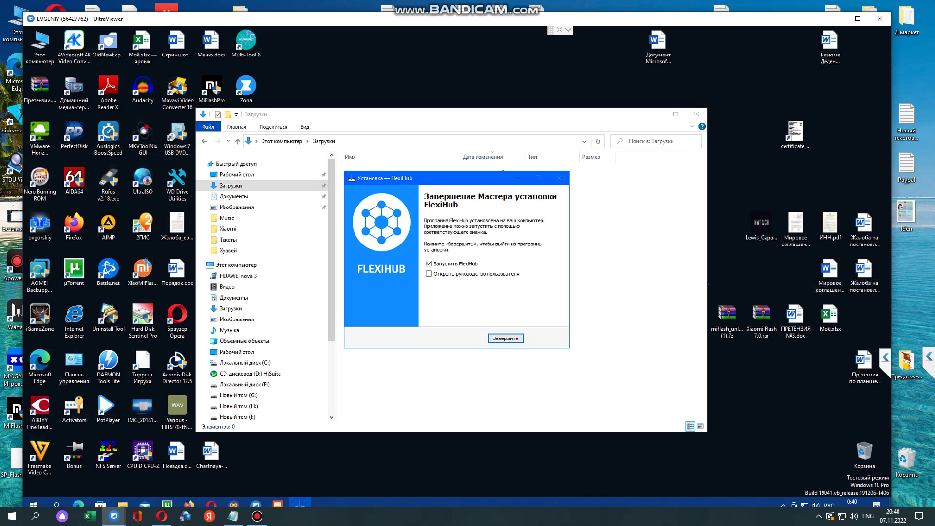
key("Return")
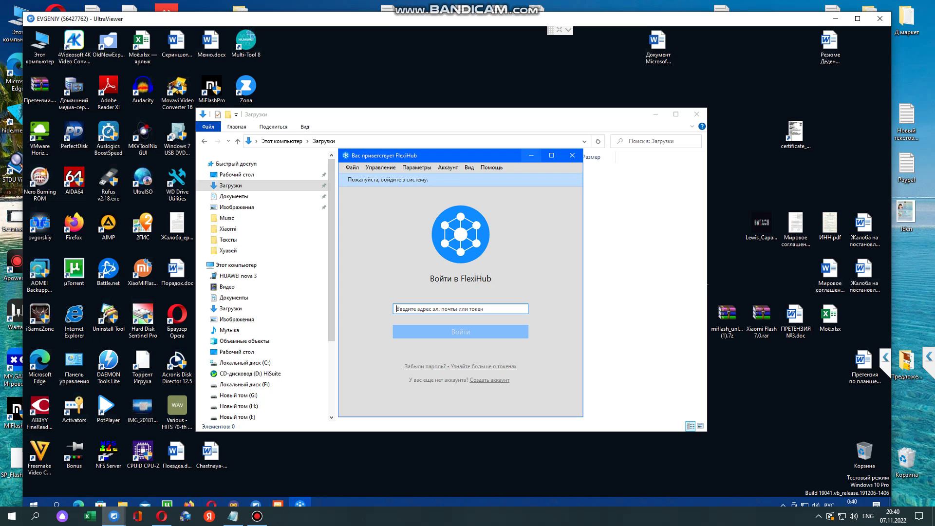
left_click(655, 114)
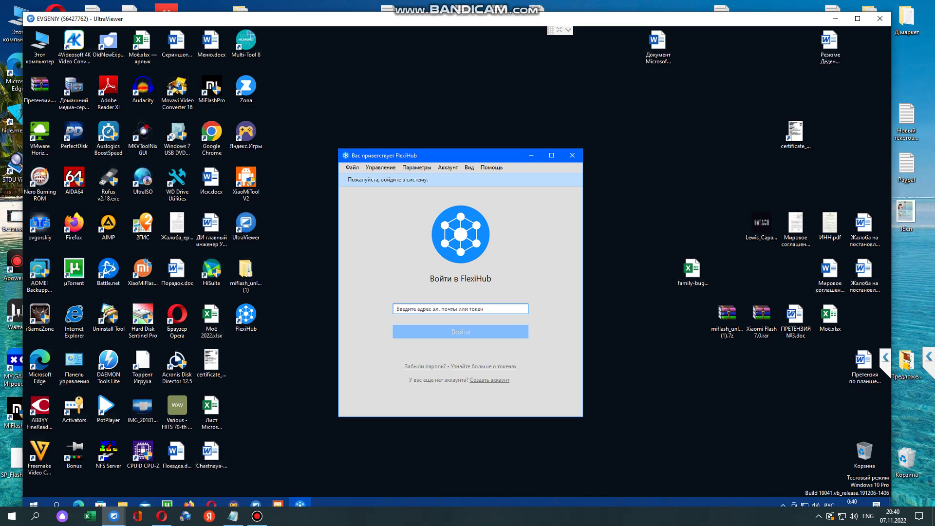
left_click(460, 309)
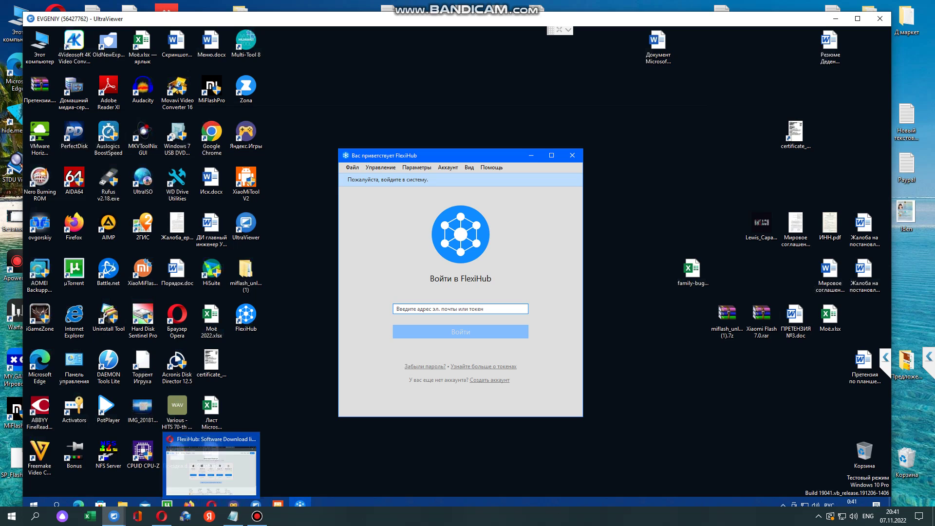
left_click(257, 516)
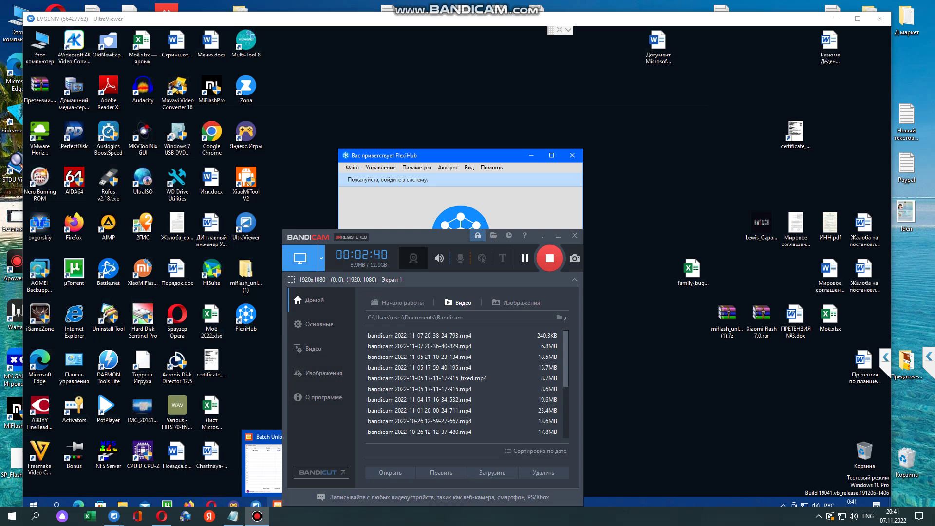
left_click(525, 258)
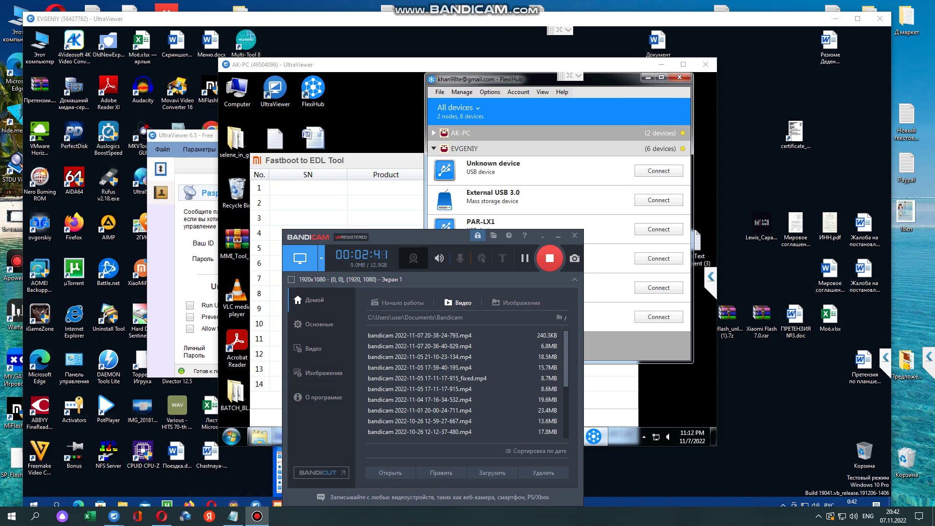
Step: In the AK-PC remote session, connect the client computer's Android USB device through FlexiHub
key("alt+Tab")
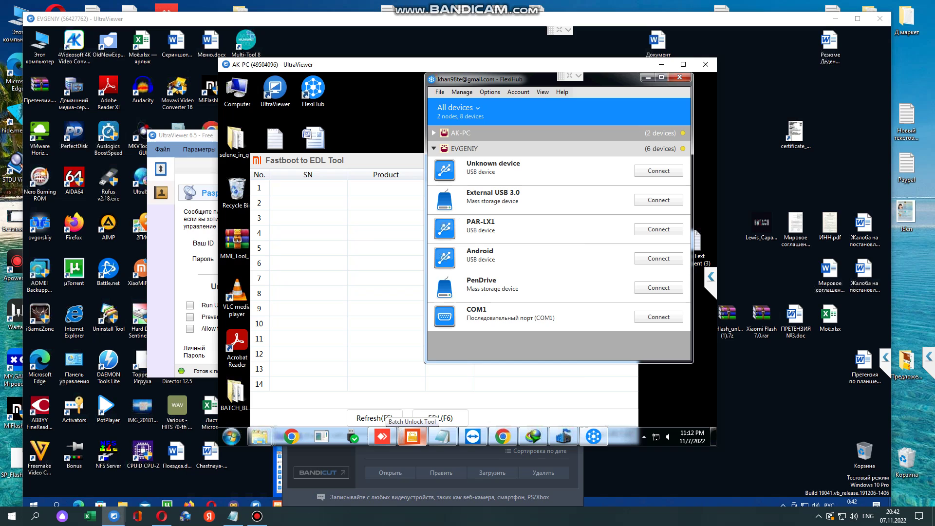
left_click(658, 258)
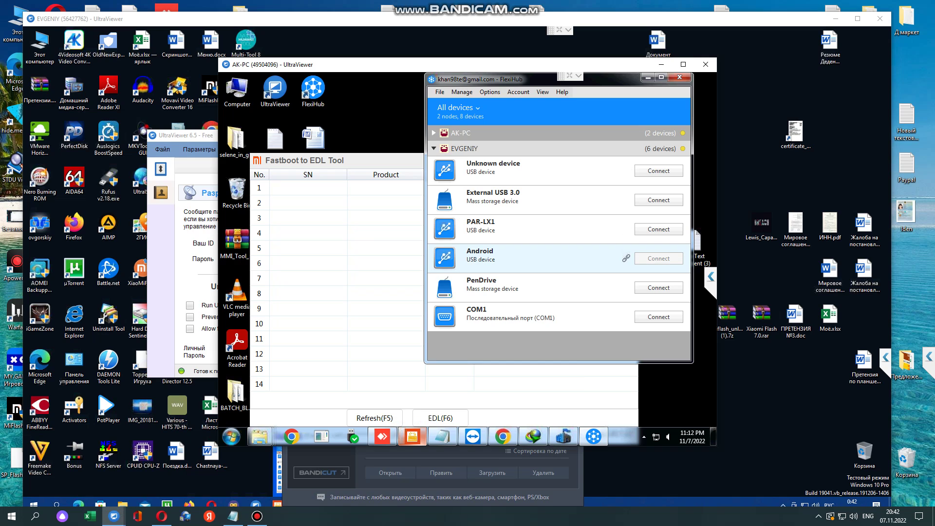
left_click(256, 516)
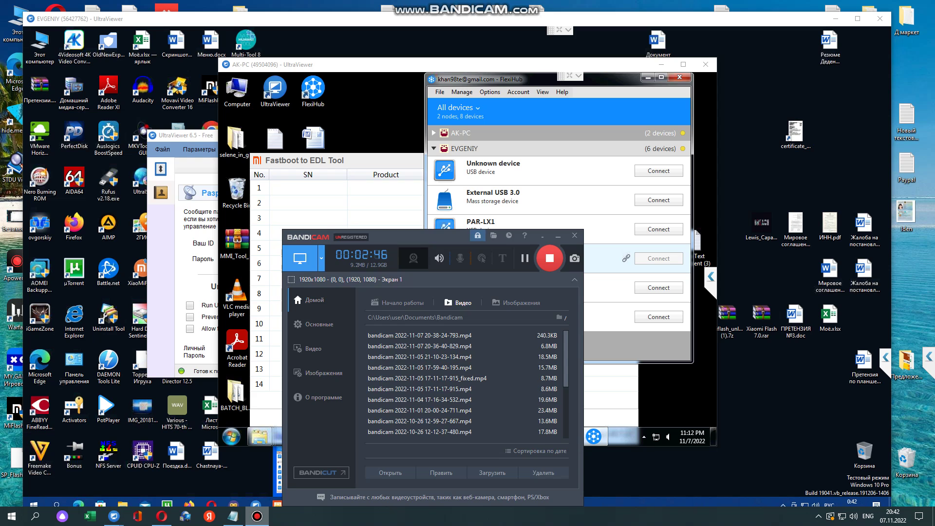
left_click(524, 258)
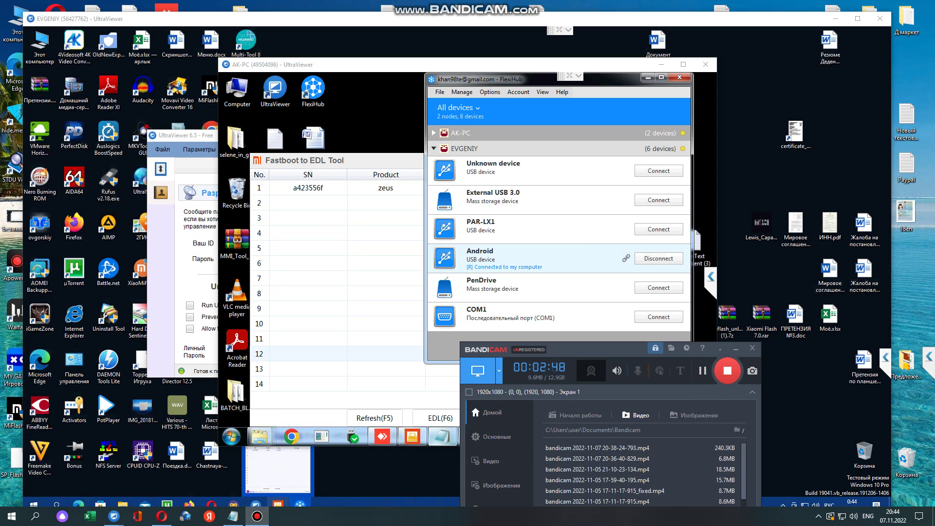
Step: Minimize the AK-PC remote session and disconnect the Android USB device from it in the client computer's FlexiHub
left_click(385, 354)
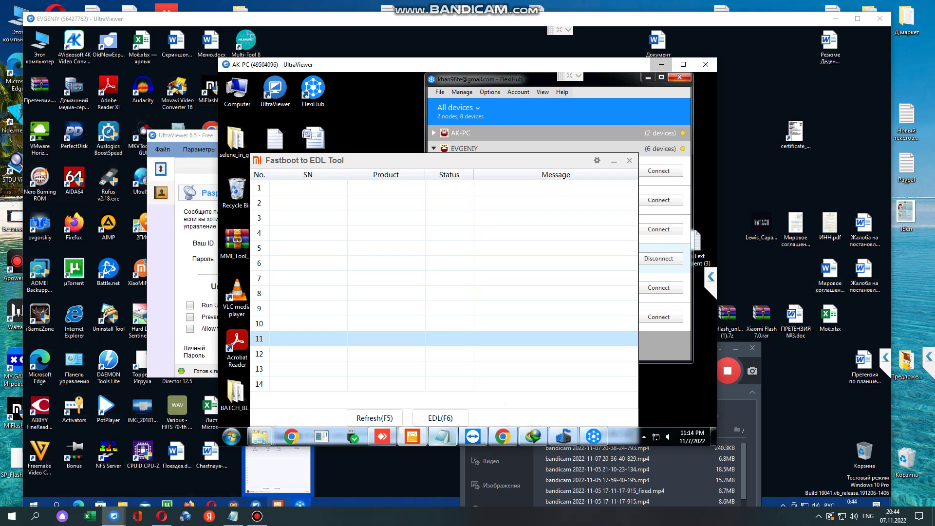
left_click(661, 65)
left_click(431, 135)
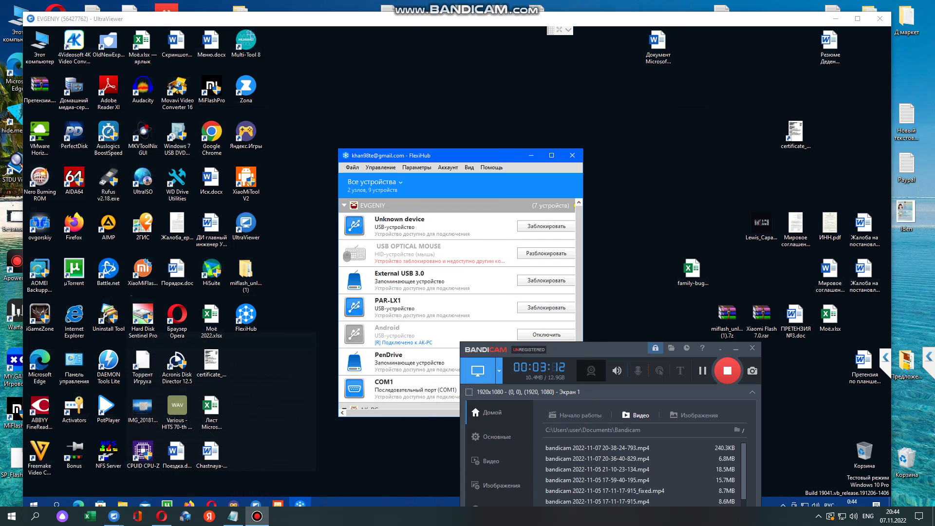
left_click(546, 335)
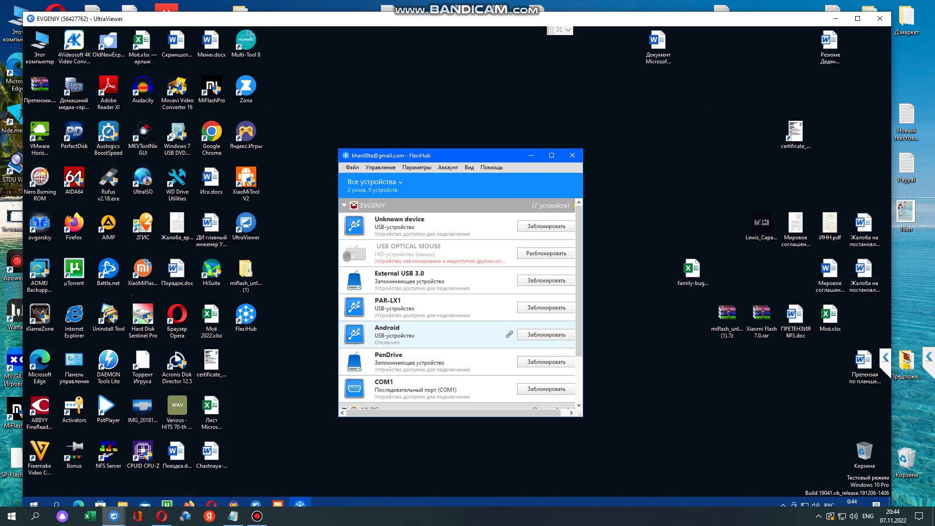
Step: Open Computer Management and examine the COM and LPT ports in Device Manager, minimizing it and the drive C folder window when done
left_click(122, 504)
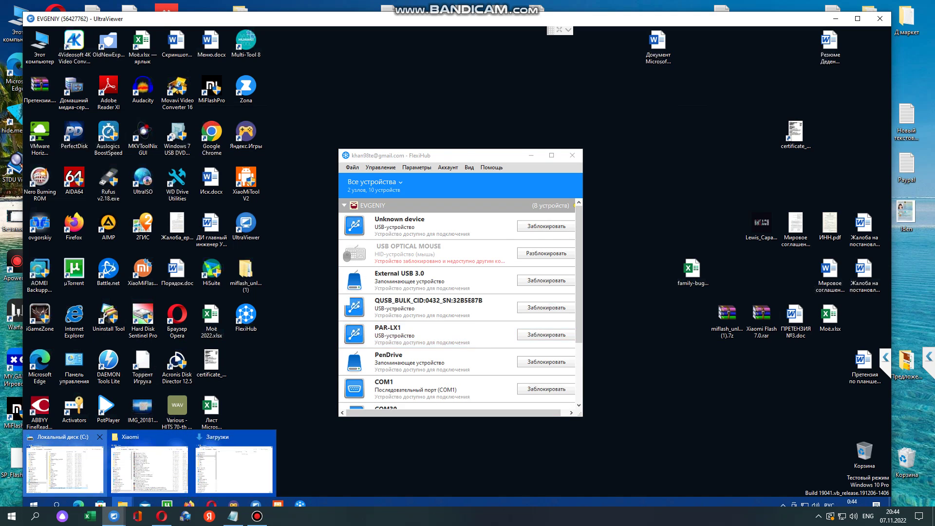
left_click(65, 468)
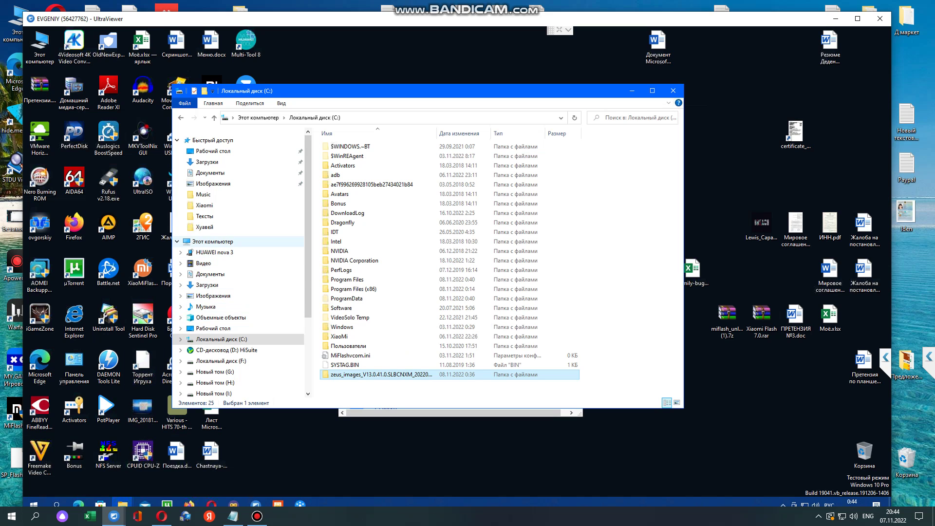
right_click(214, 242)
left_click(243, 263)
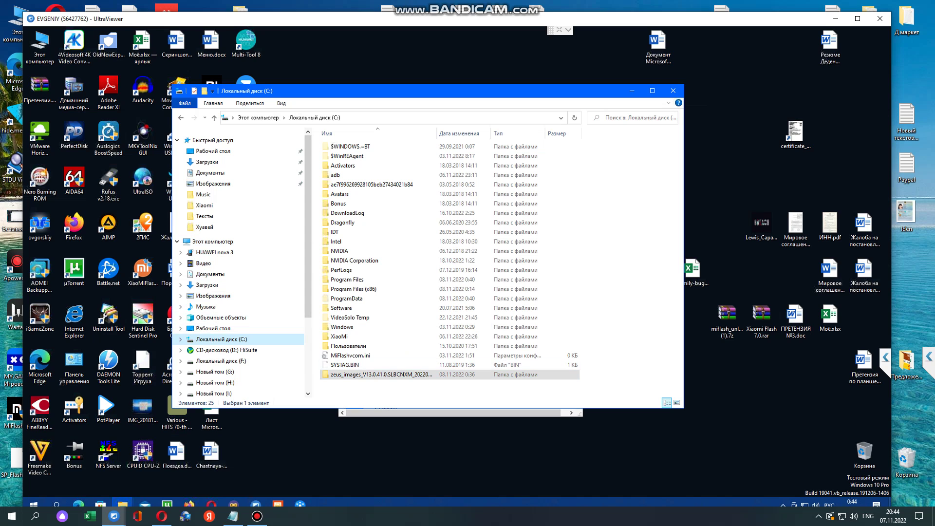
left_click(256, 516)
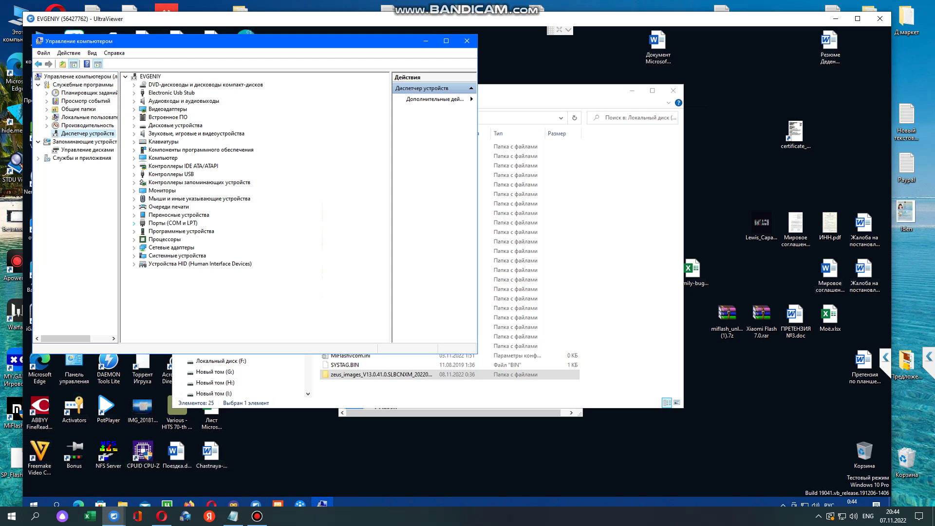
left_click(134, 223)
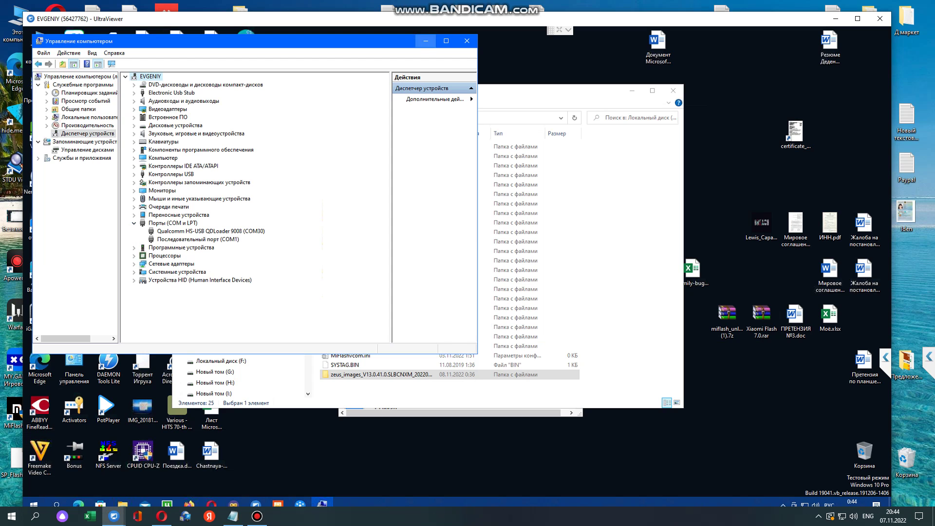
left_click(425, 40)
left_click(631, 91)
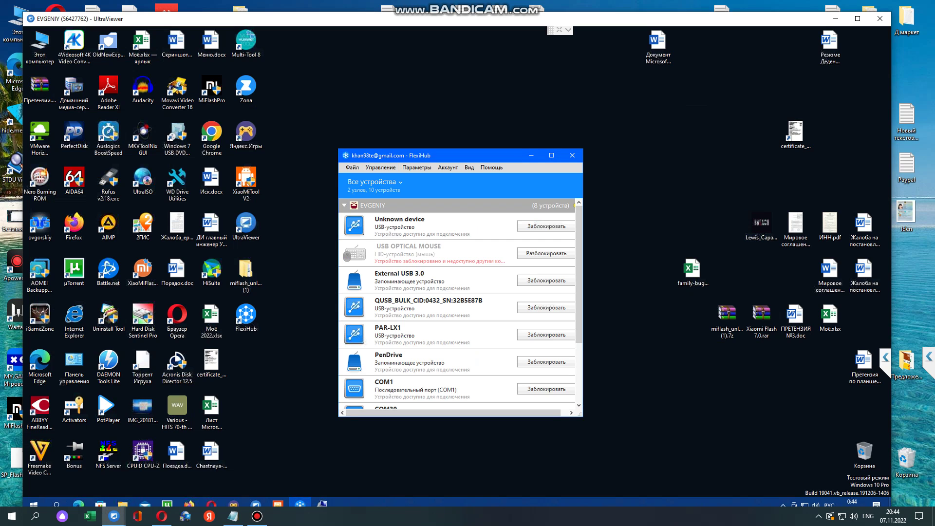
Step: Extract Xiaomi Flash 7.0.rar into a Xiaomi Flash 7.0 folder on the desktop and launch Xiaomi Flash 7.0.exe from it
left_click_drag(460, 155, 529, 148)
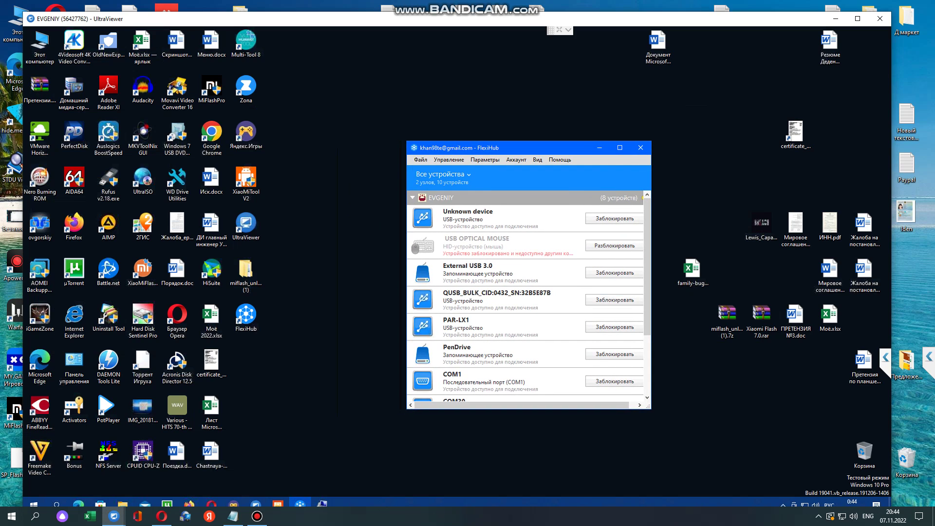
right_click(762, 320)
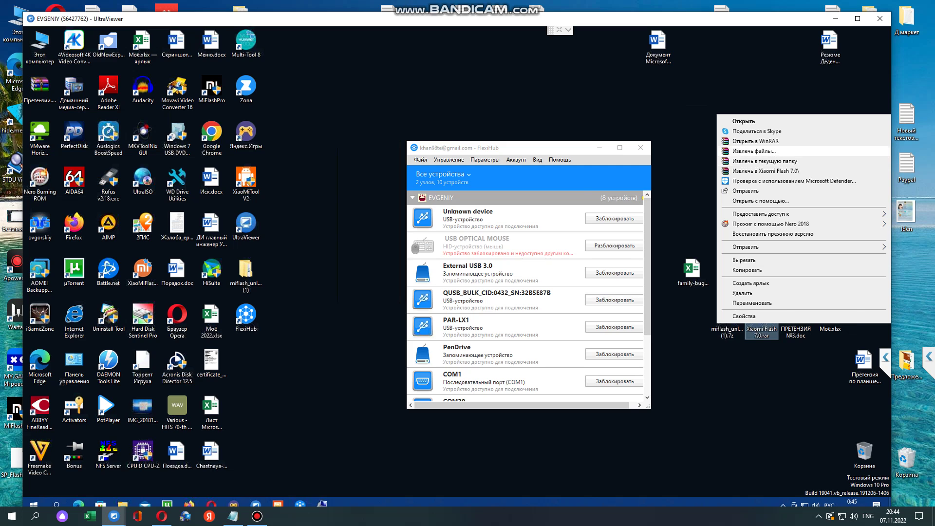
left_click(754, 151)
left_click(491, 359)
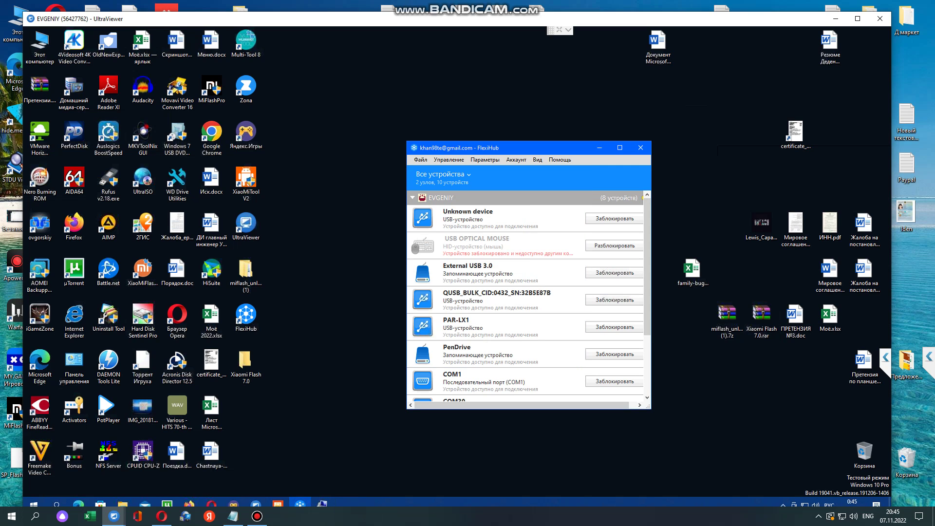
double_click(246, 363)
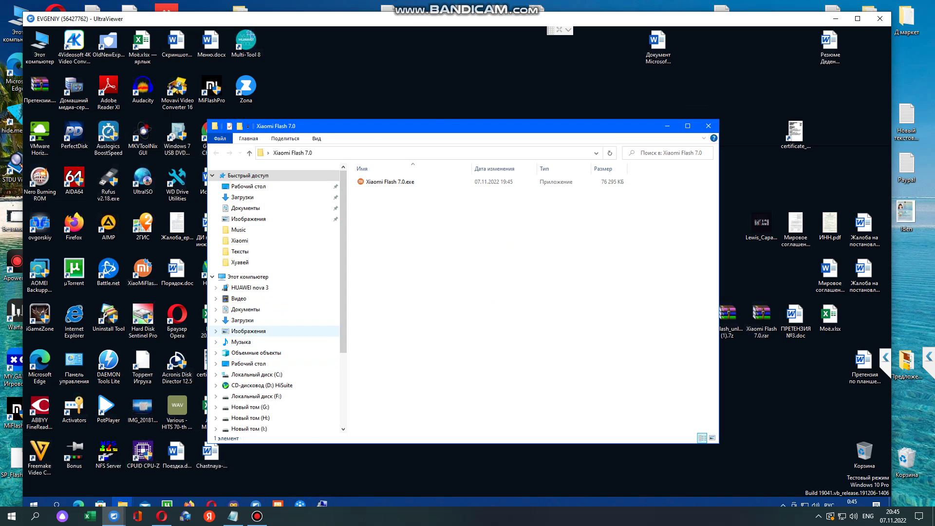
left_click(390, 182)
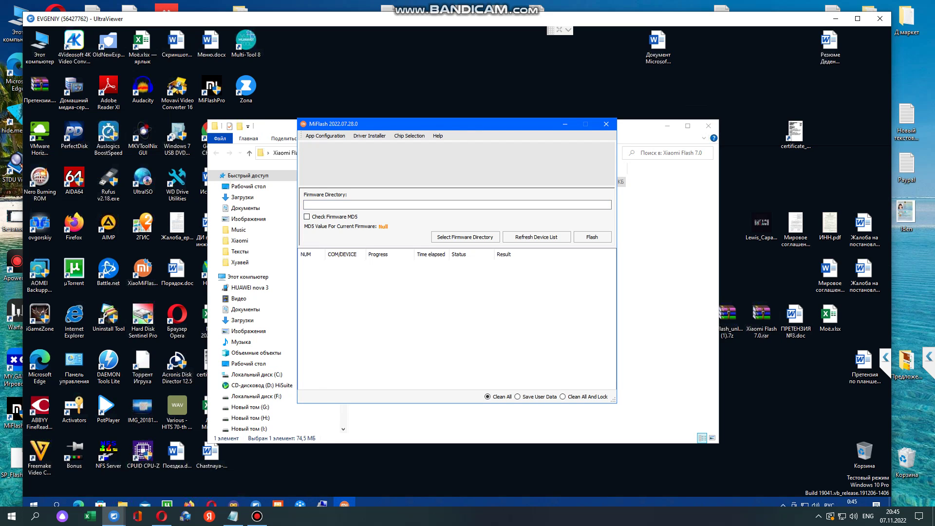
Step: Set the MiFlash firmware directory to C:\zeus_images_V13.0.41.0.SLBCNXM_20220930.0000.00_12.0_cn and refresh the device list
left_click(465, 236)
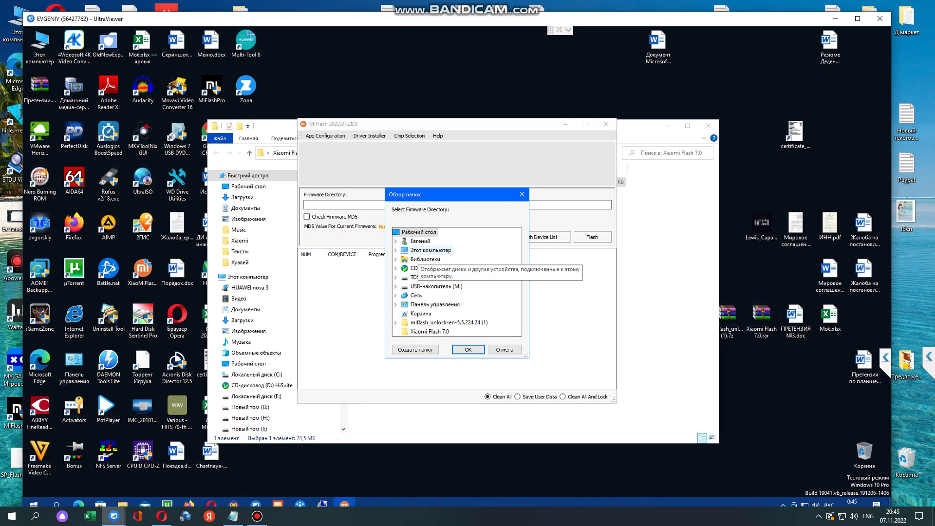
left_click(425, 250)
double_click(438, 314)
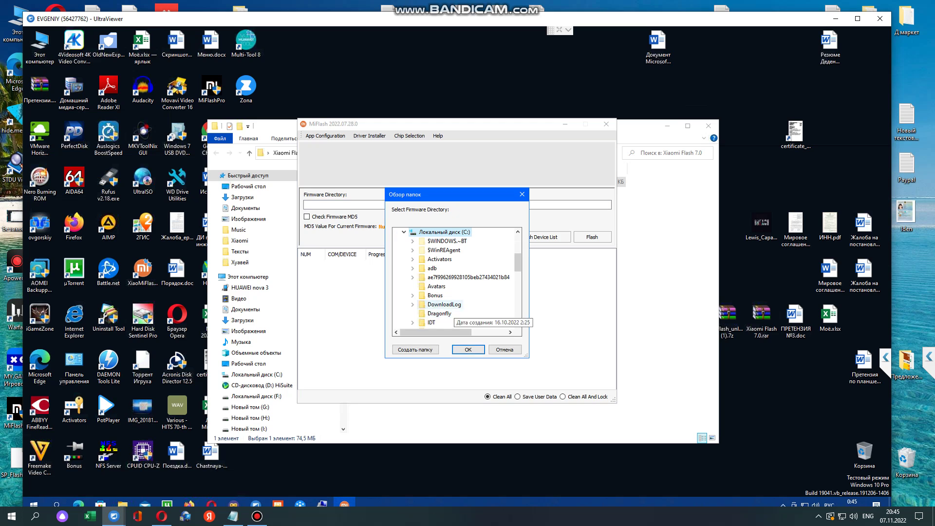
scroll(456, 278, "down", 6)
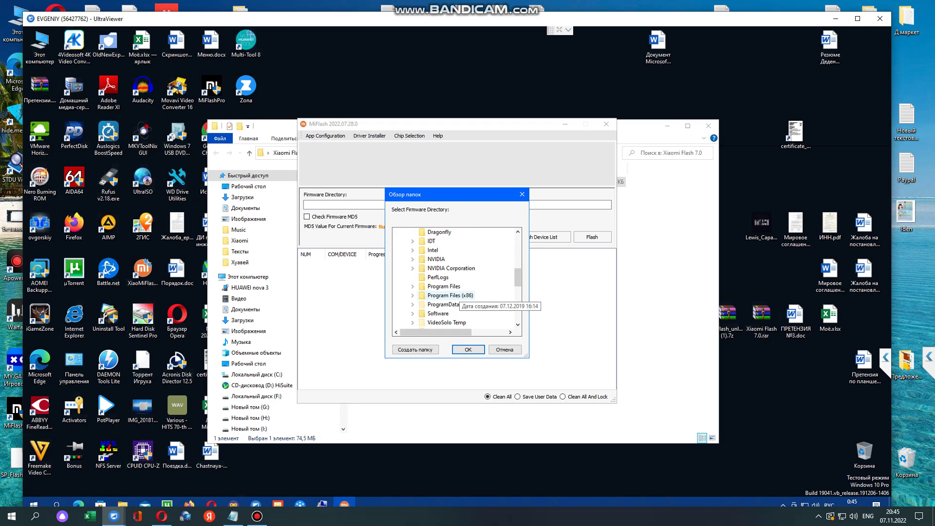
double_click(470, 322)
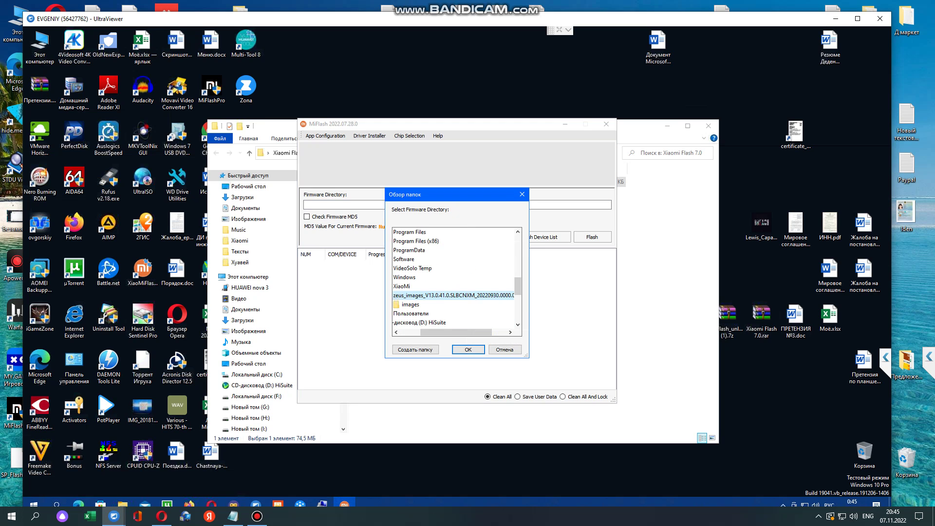
left_click(468, 350)
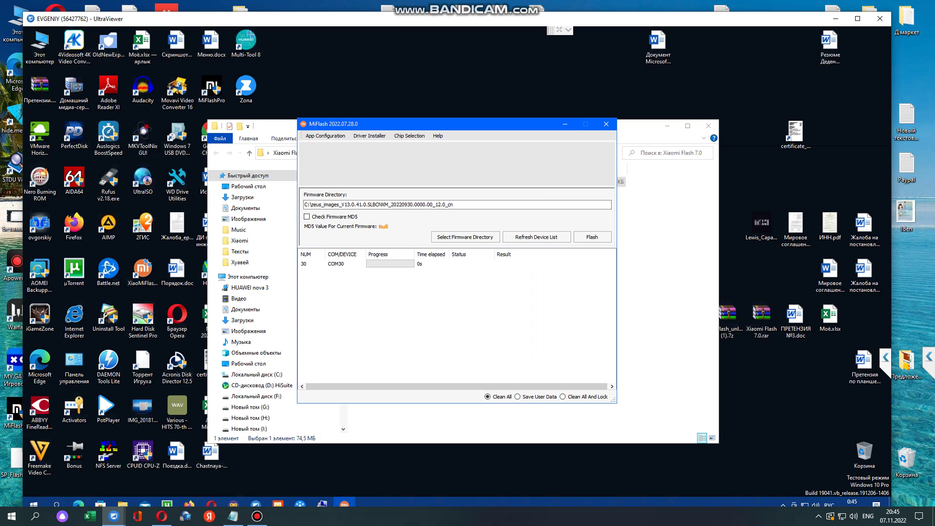
left_click(257, 516)
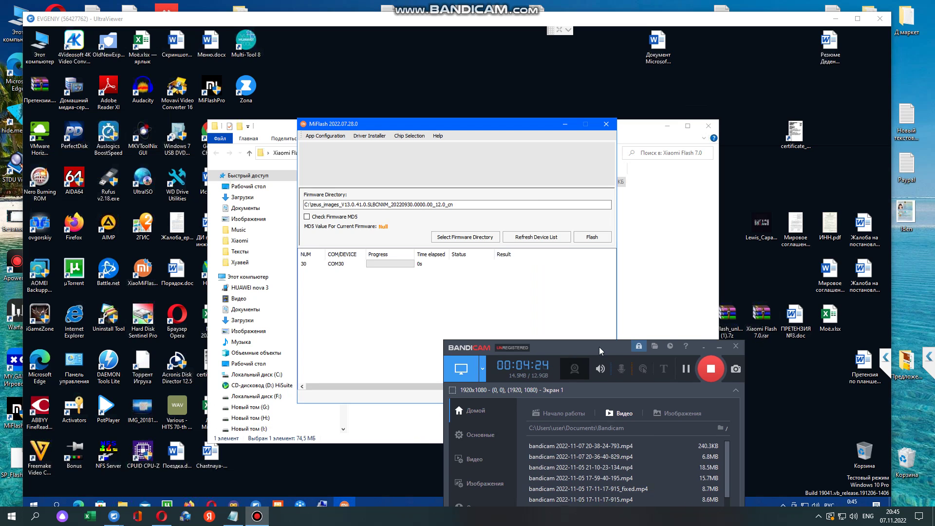
left_click_drag(600, 351, 343, 350)
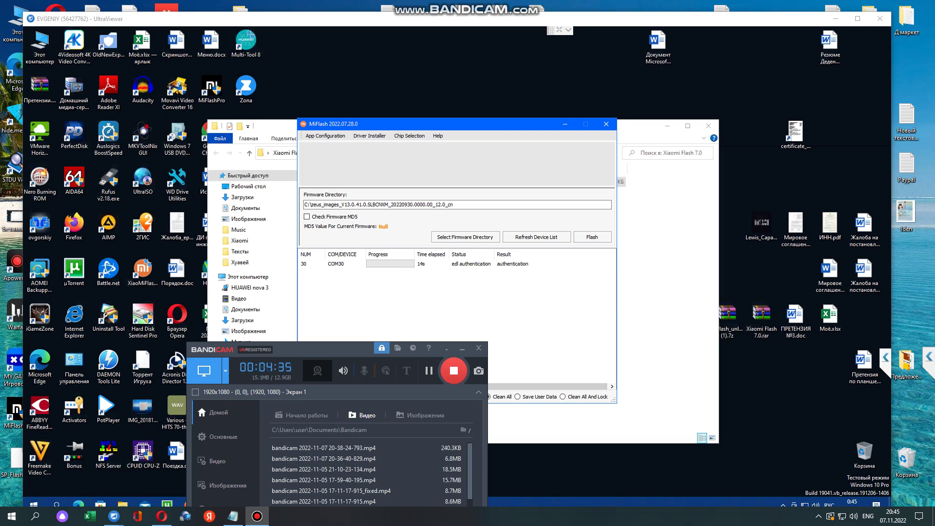
left_click_drag(356, 349, 490, 227)
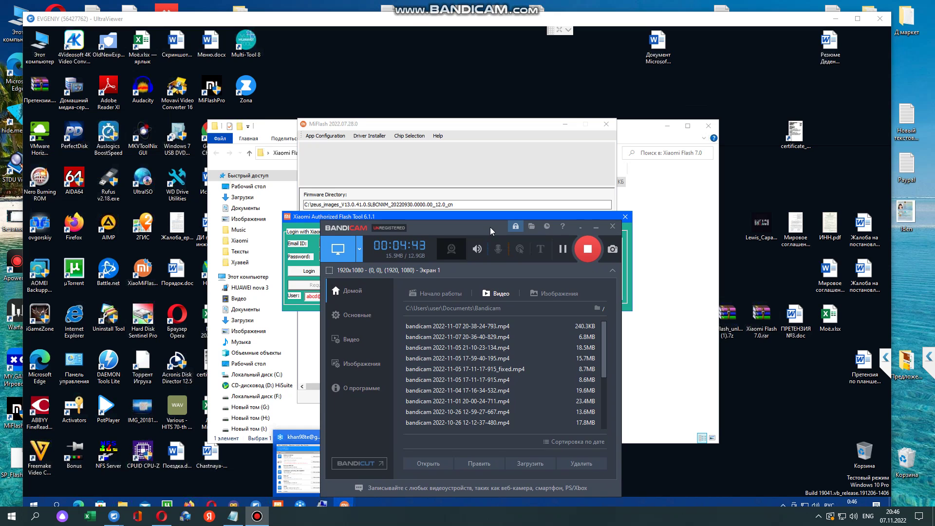
left_click_drag(490, 227, 490, 227)
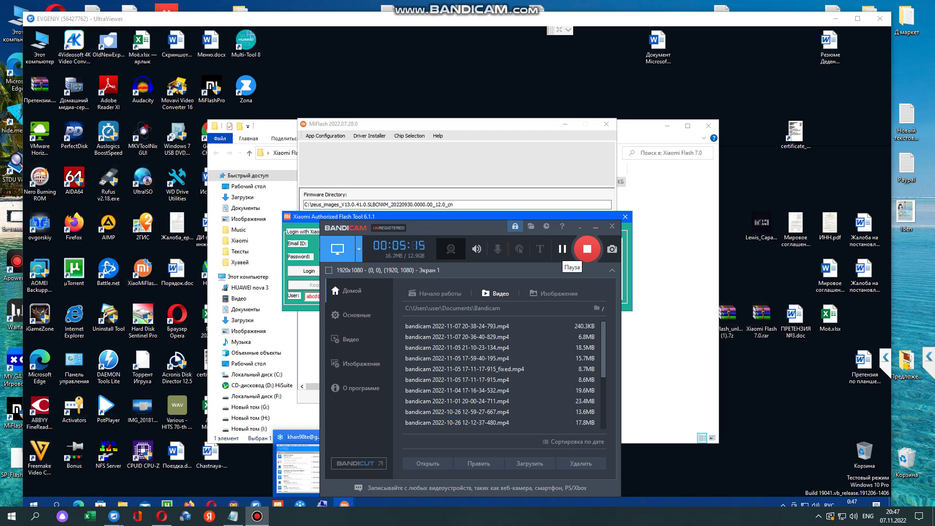
left_click_drag(483, 228, 493, 297)
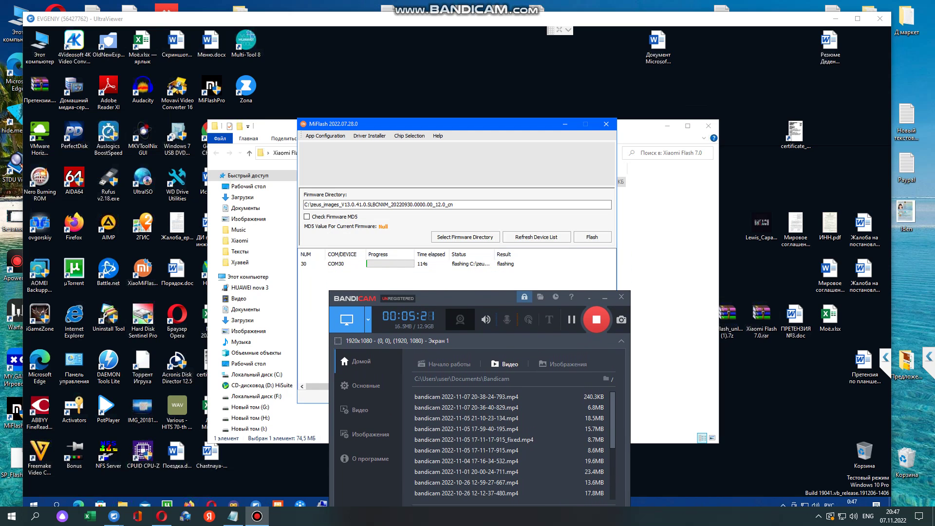
left_click_drag(492, 298, 456, 330)
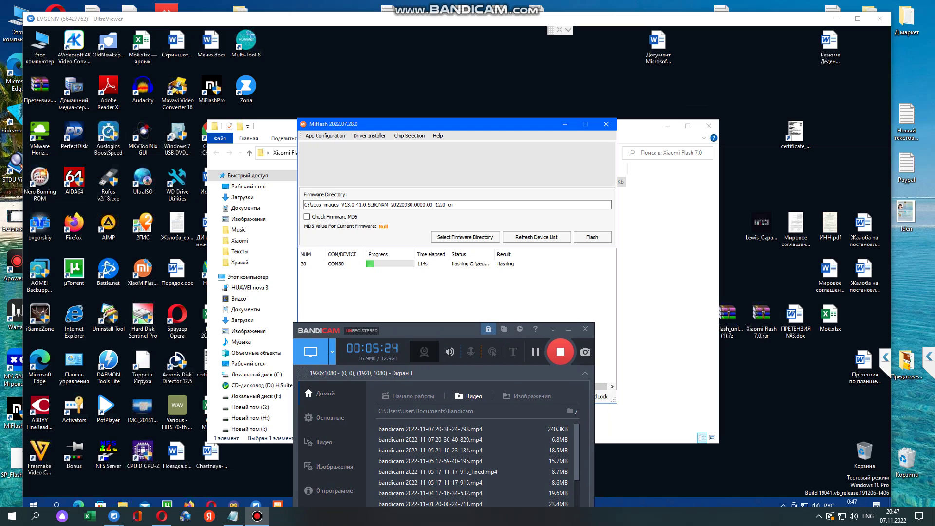
Step: Check the exact system time during the firmware flash and again once it has finished
left_click(893, 517)
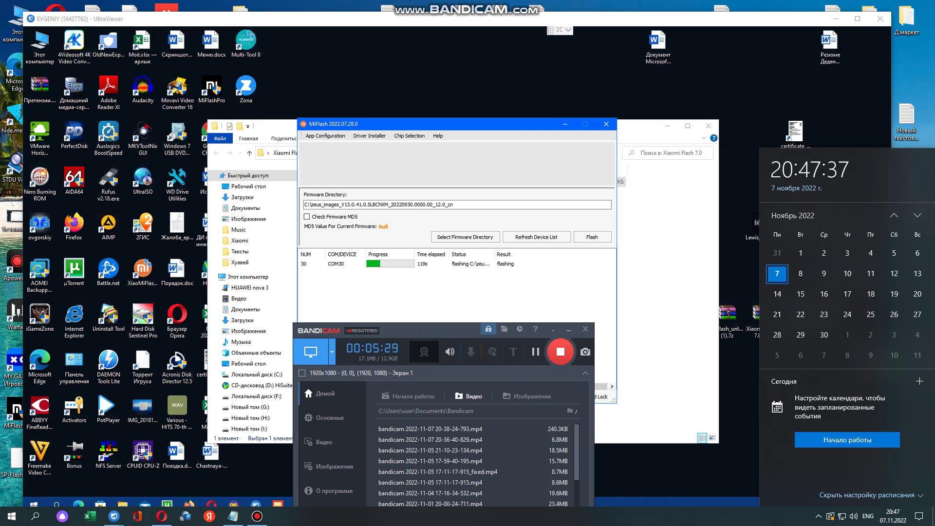
key("Escape")
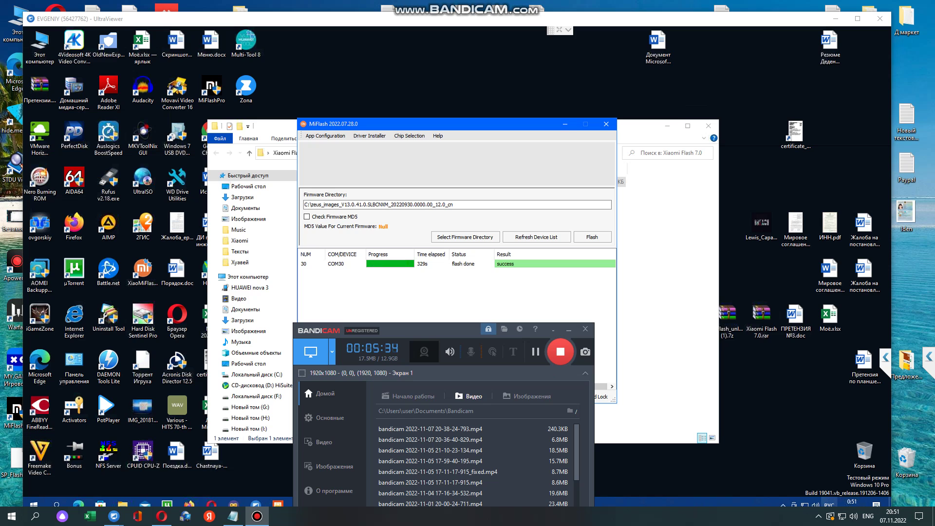
left_click(893, 515)
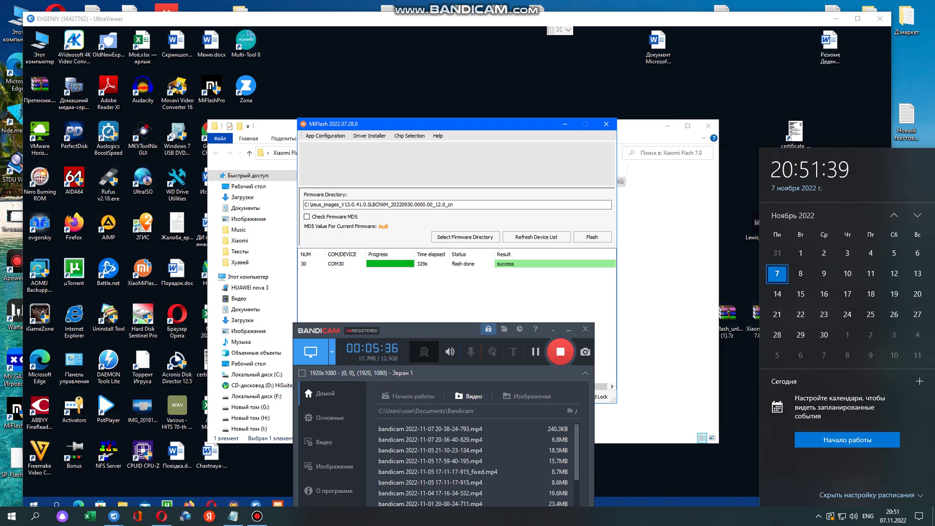